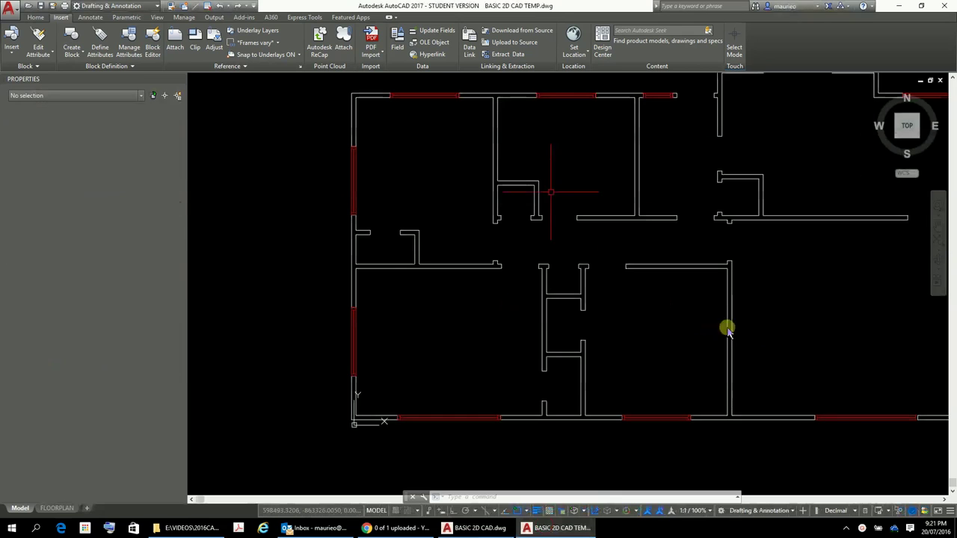
Step: Inspect the block names and properties of the windows along the floor plan's upper, lower and right-hand exterior walls
scroll(838, 393, "down", 4)
middle_click_drag(818, 378, 561, 288)
scroll(559, 285, "up", 3)
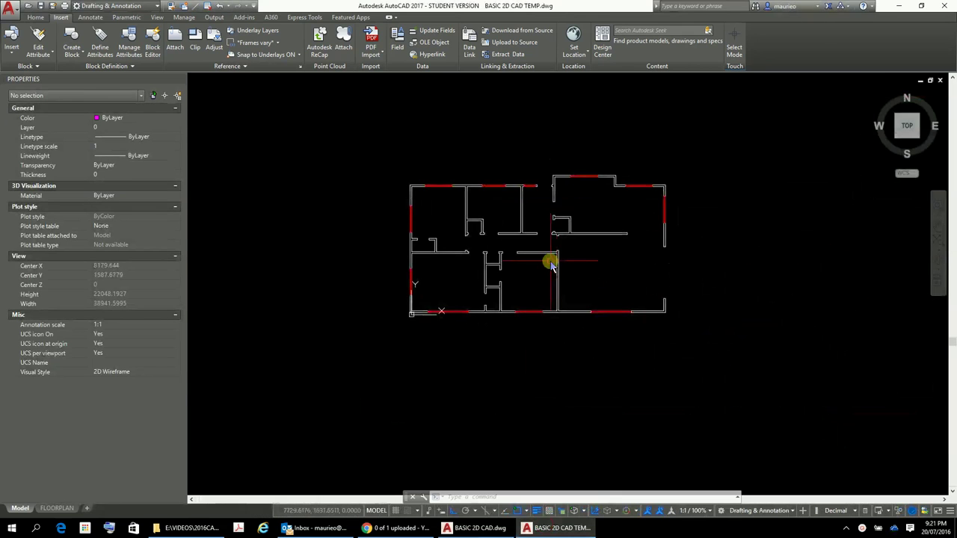
scroll(560, 282, "down", 3)
scroll(559, 284, "up", 2)
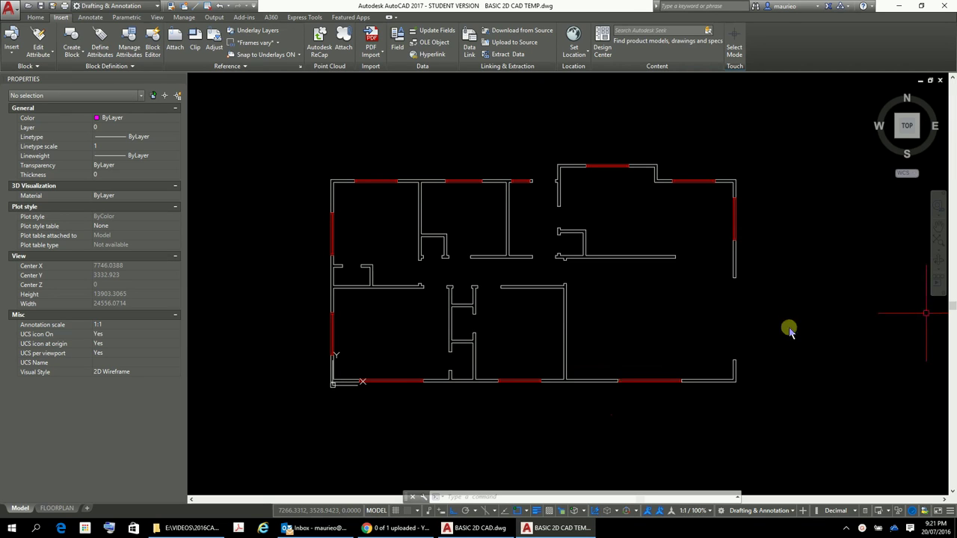
left_click(466, 182)
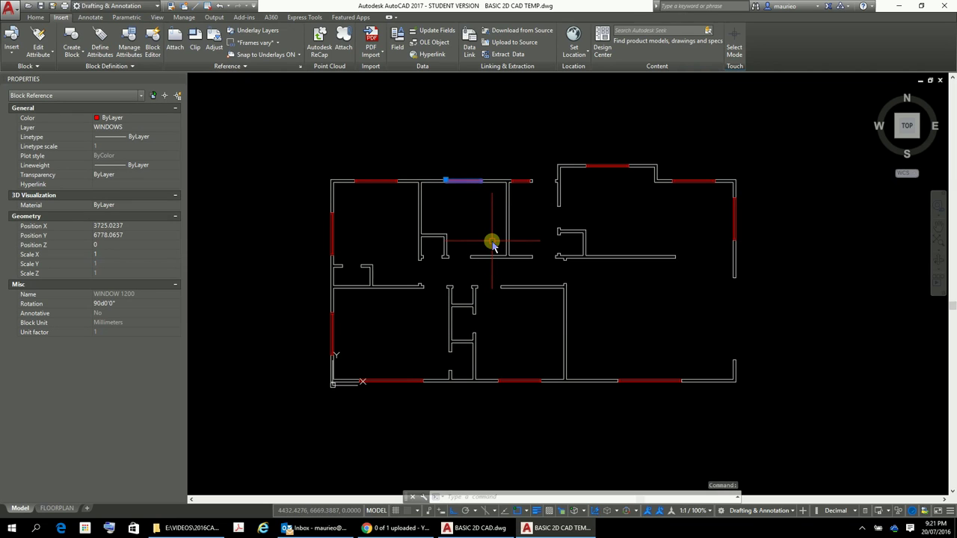
left_click(373, 185)
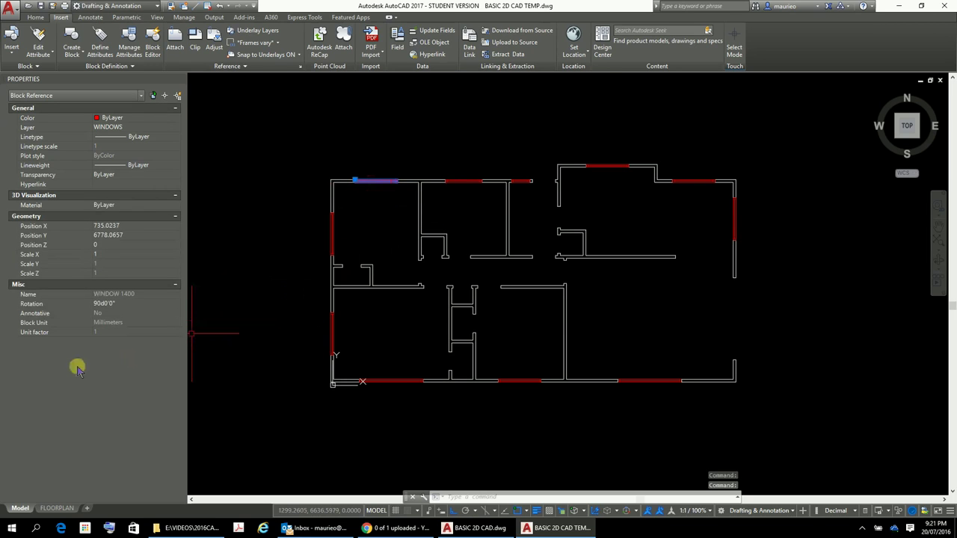
left_click(390, 383)
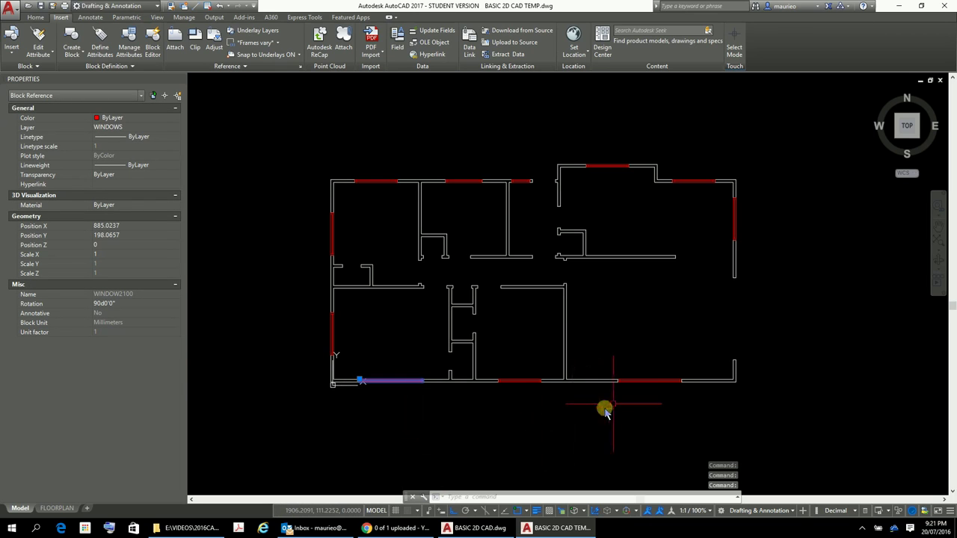
left_click(642, 383)
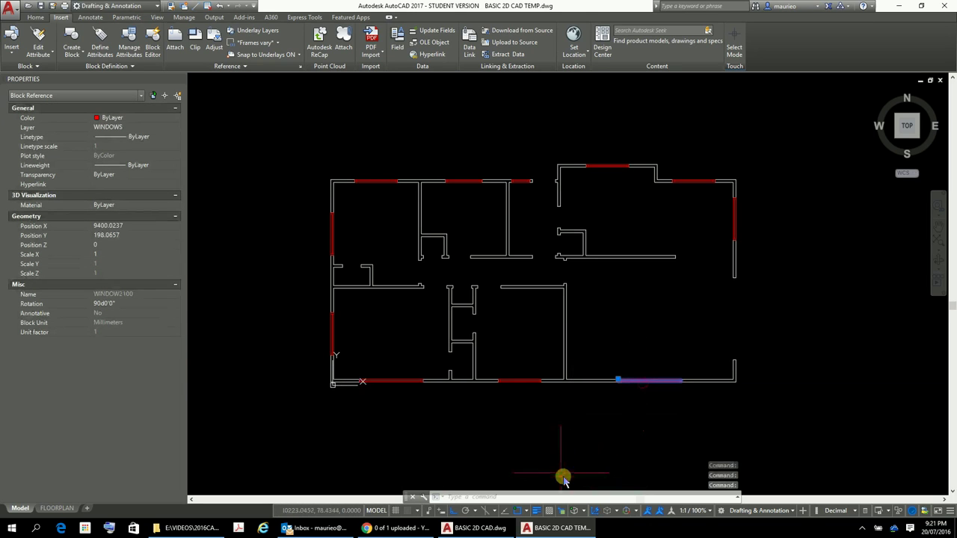
left_click(520, 382)
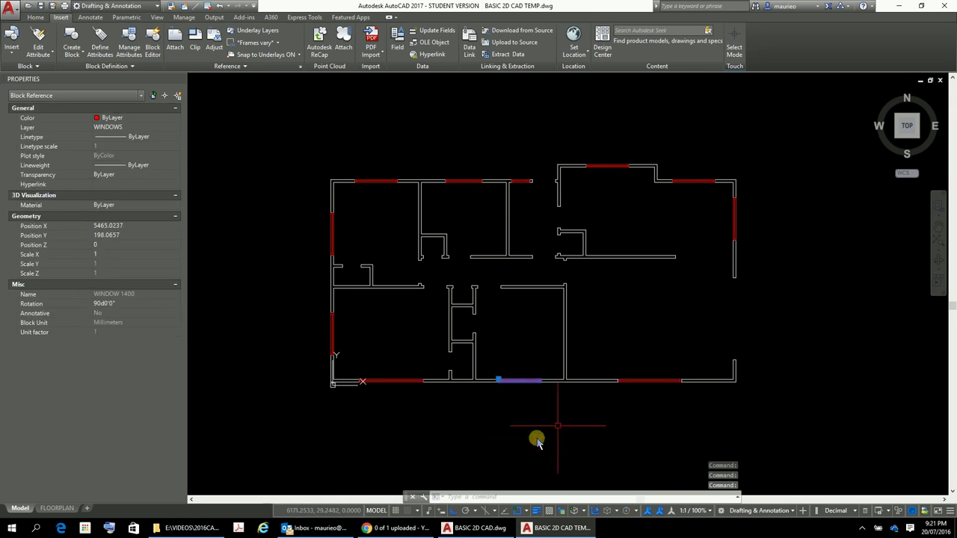
left_click(732, 223)
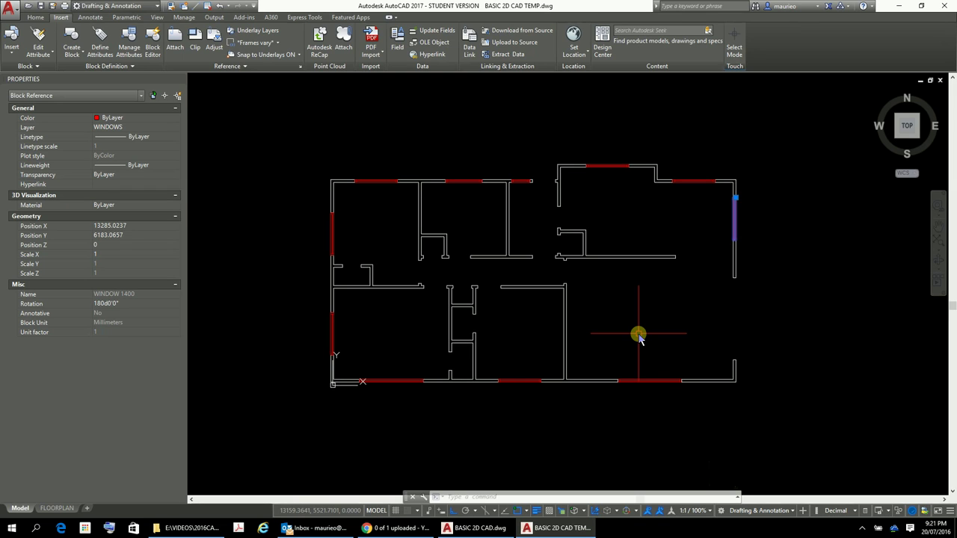
Step: Examine the door openings around the floor plan, from the exterior wall gaps to the internal hallway openings
scroll(577, 172, "up", 5)
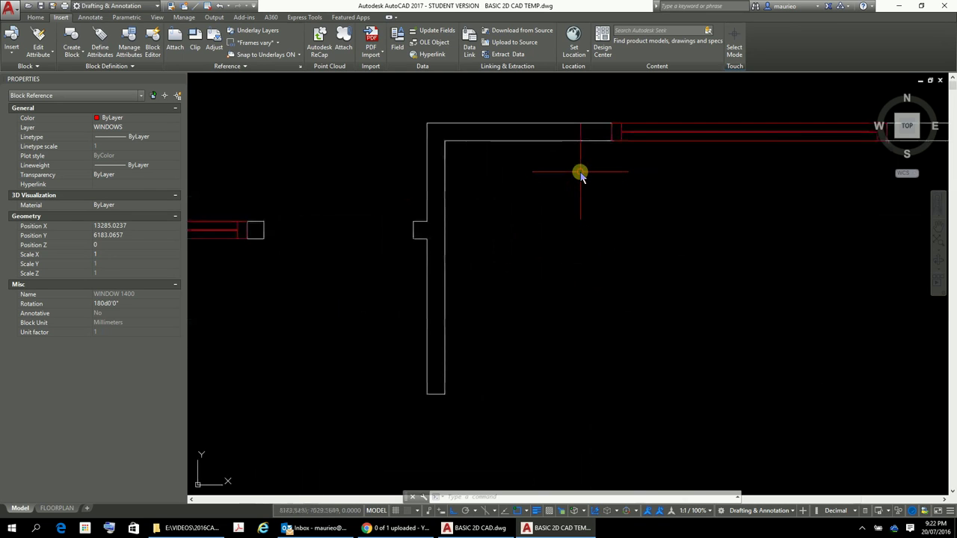
scroll(582, 173, "down", 3)
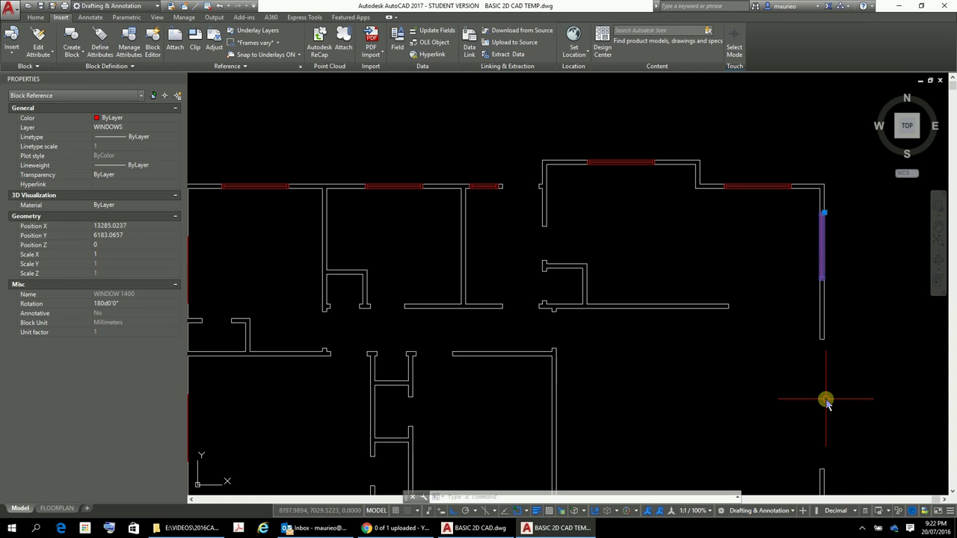
scroll(353, 241, "down", 4)
scroll(468, 251, "up", 2)
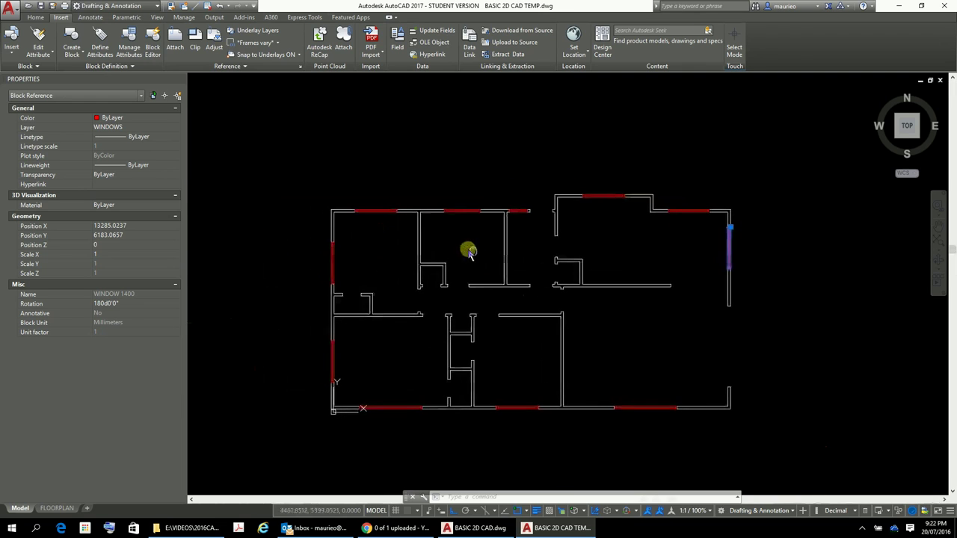
scroll(377, 255, "up", 5)
scroll(388, 285, "down", 3)
middle_click_drag(406, 309, 501, 277)
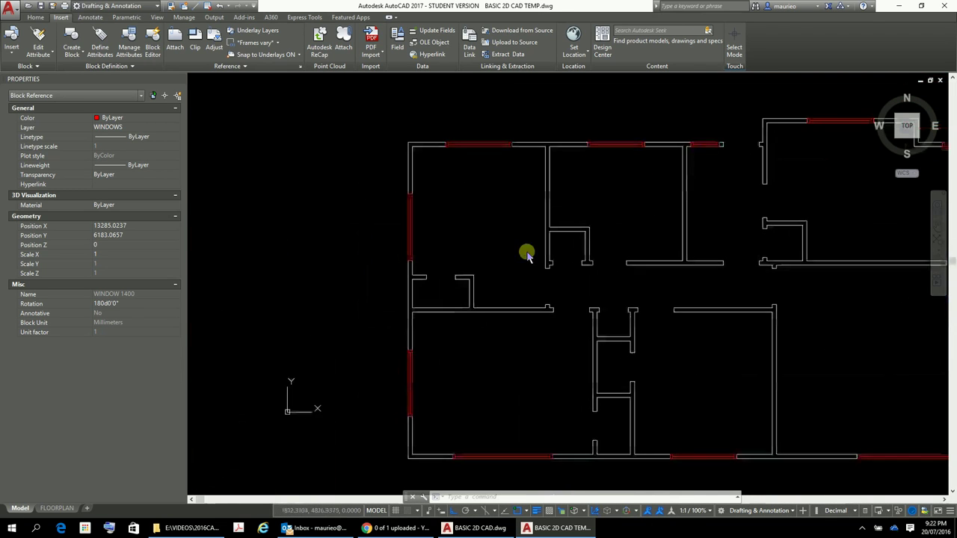
scroll(524, 271, "up", 2)
middle_click_drag(491, 229, 501, 271)
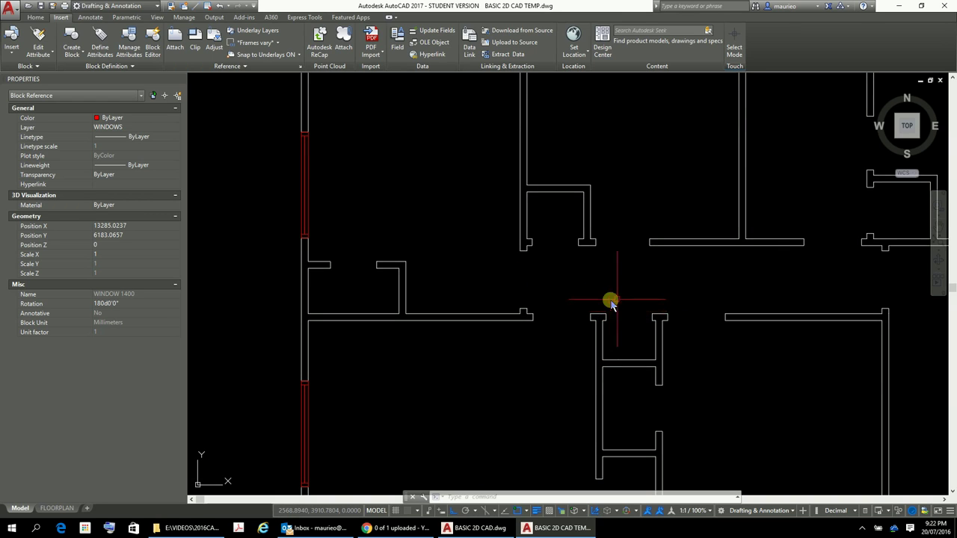
scroll(534, 292, "up", 2)
scroll(533, 292, "up", 5)
scroll(534, 292, "down", 3)
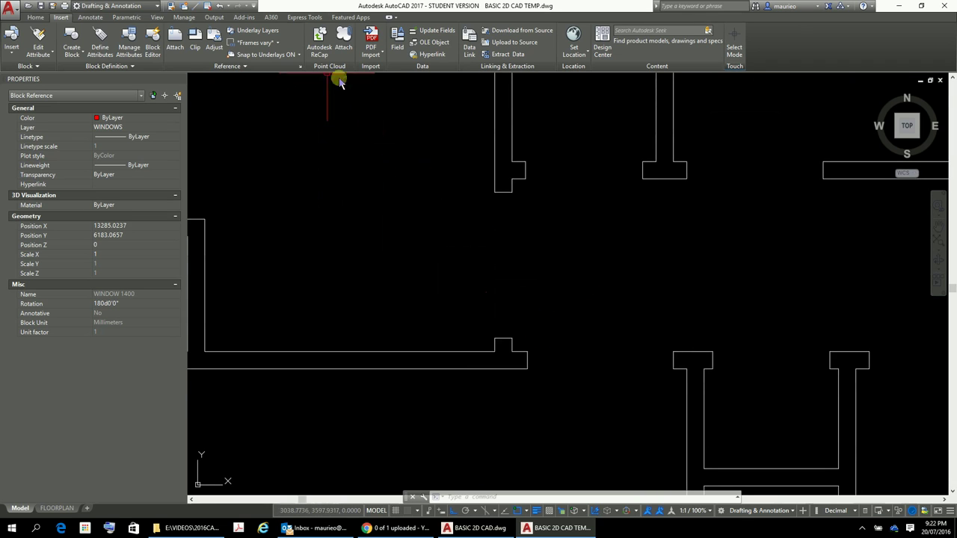
Step: Create a new layer named DOORS in the Layer Properties Manager
left_click(33, 18)
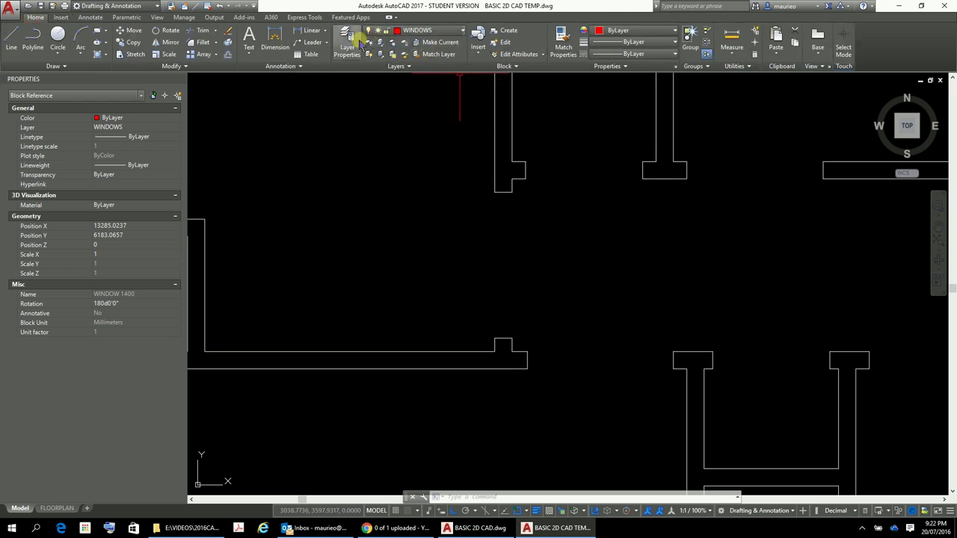
left_click(348, 44)
key("Escape")
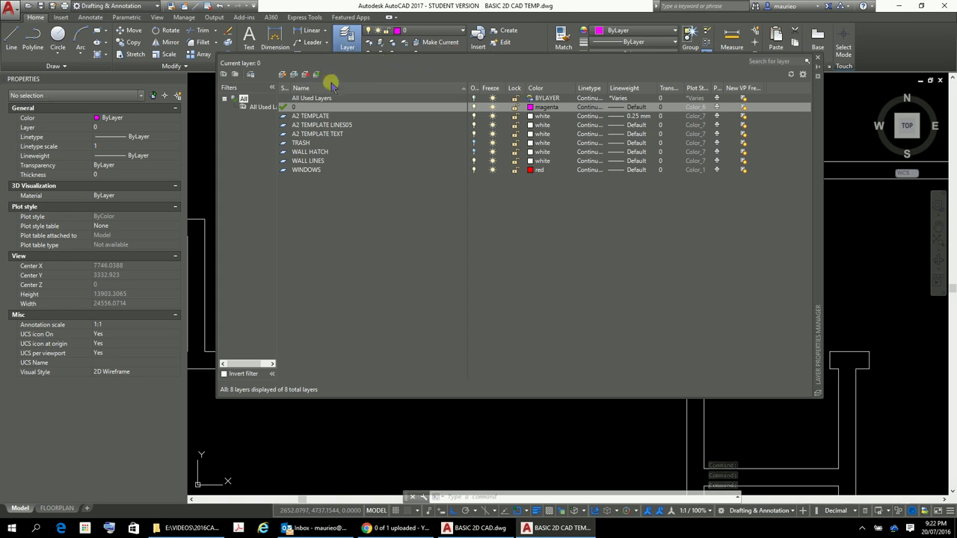
left_click(282, 76)
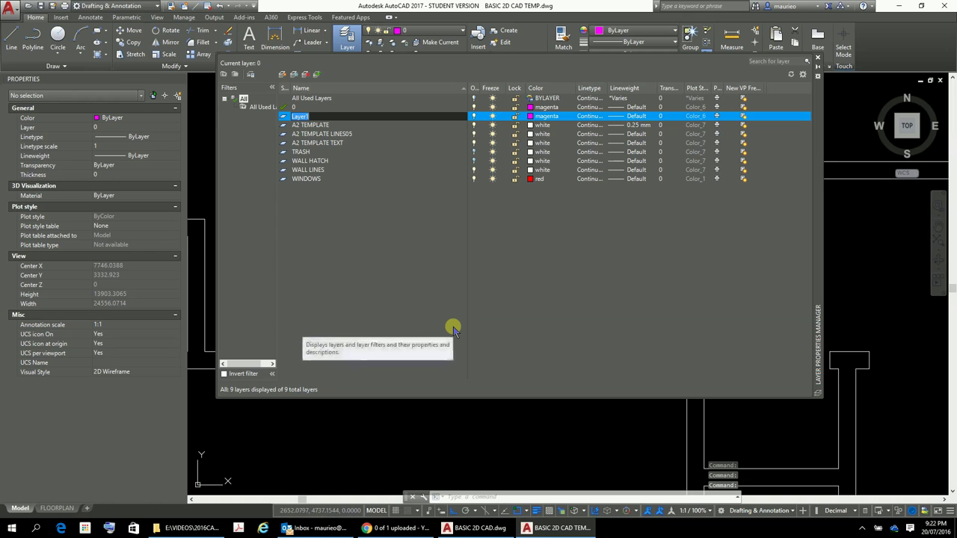
type("DOORS")
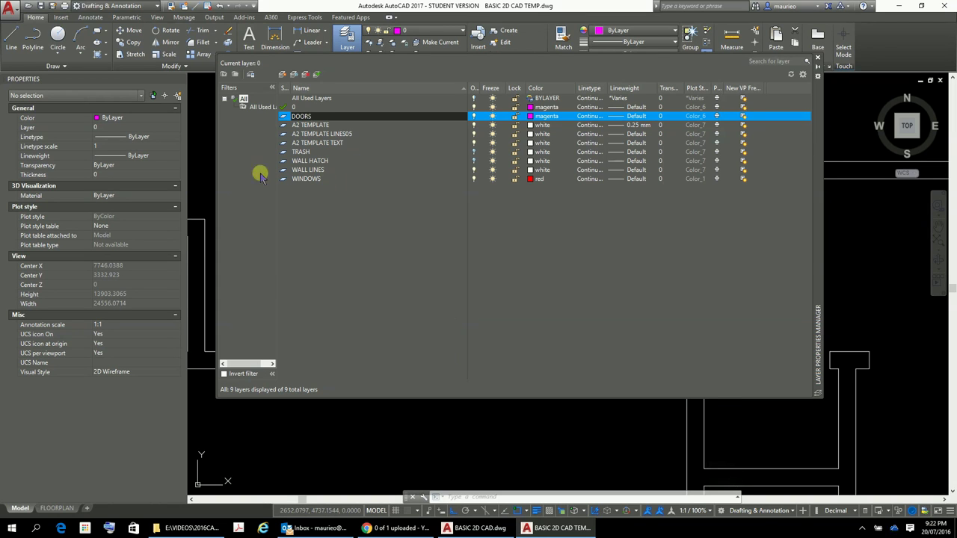
left_click(372, 192)
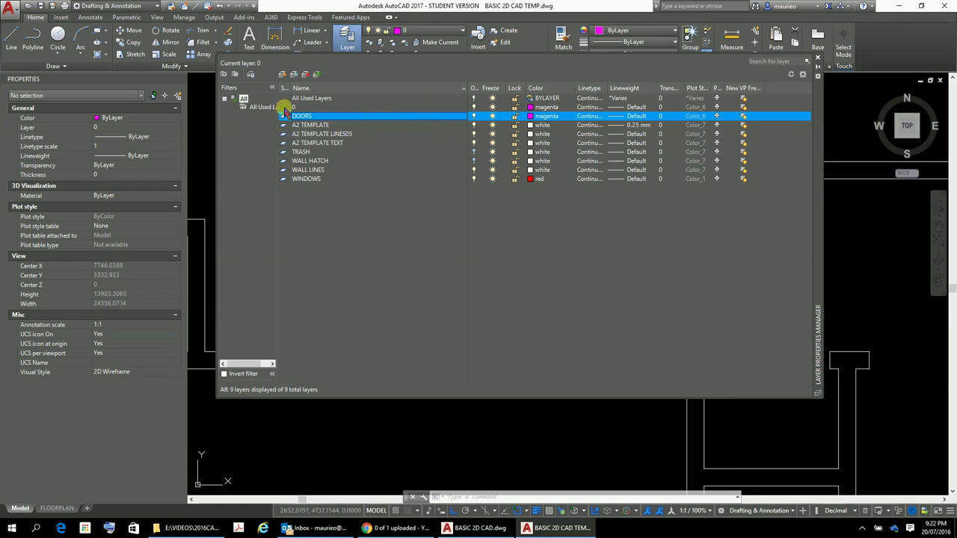
Step: Set the DOORS layer's color to green and make it the current layer
right_click(556, 122)
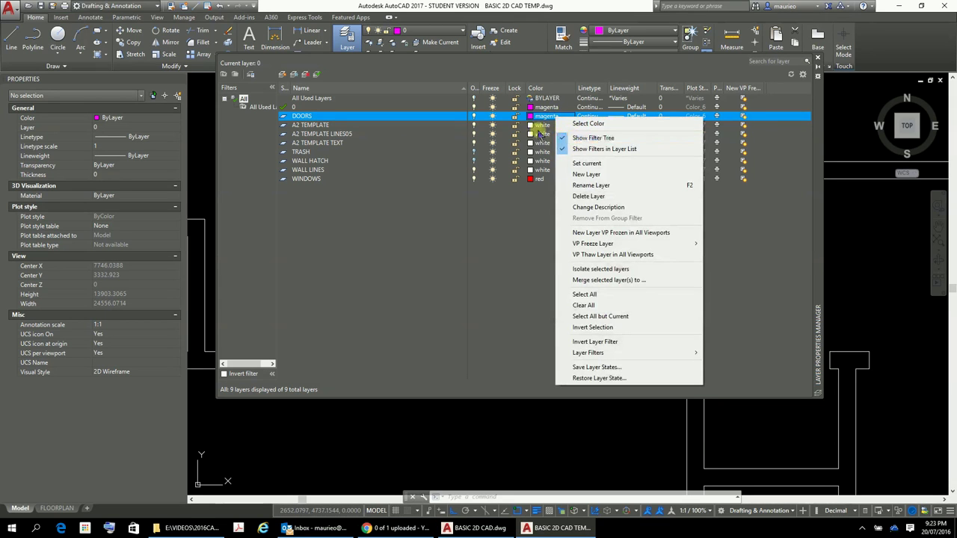
left_click(543, 122)
left_click(543, 122)
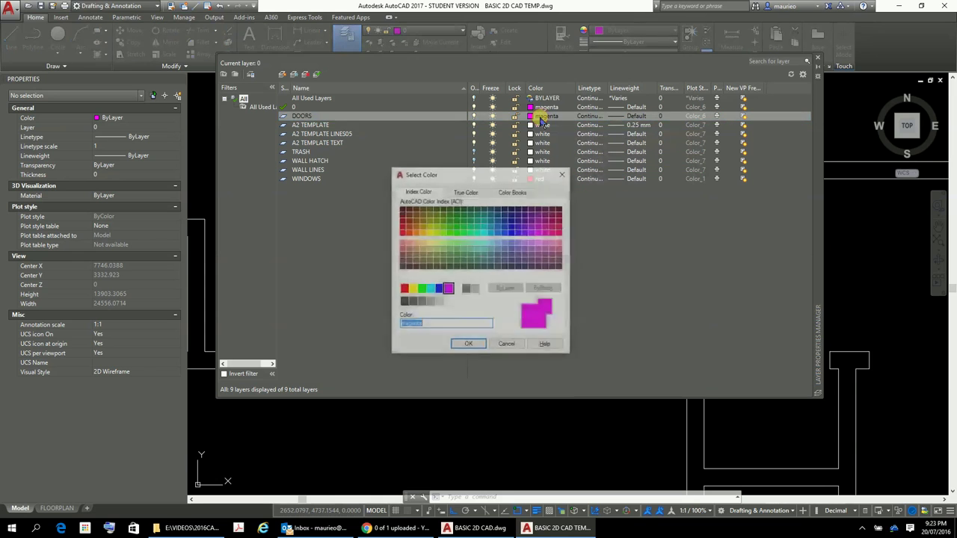
left_click(421, 289)
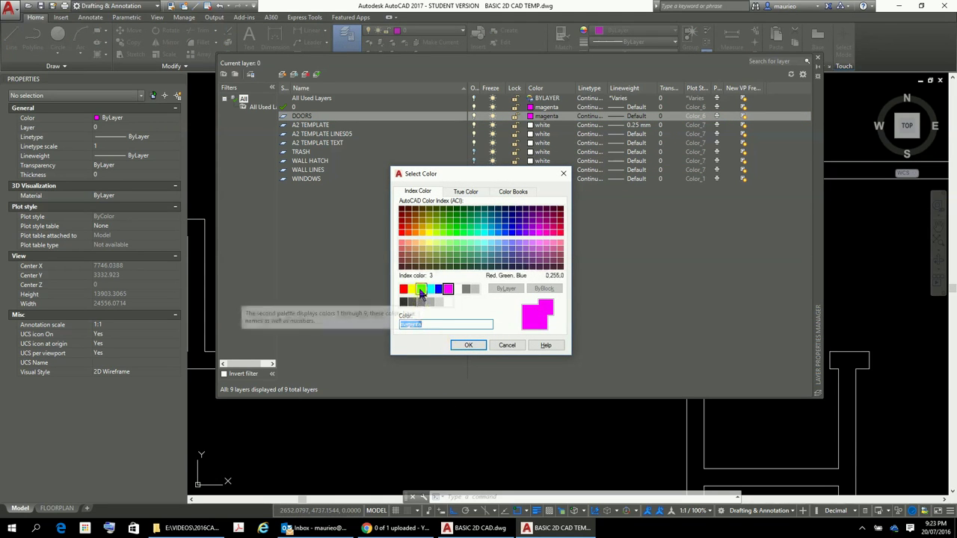
left_click(457, 347)
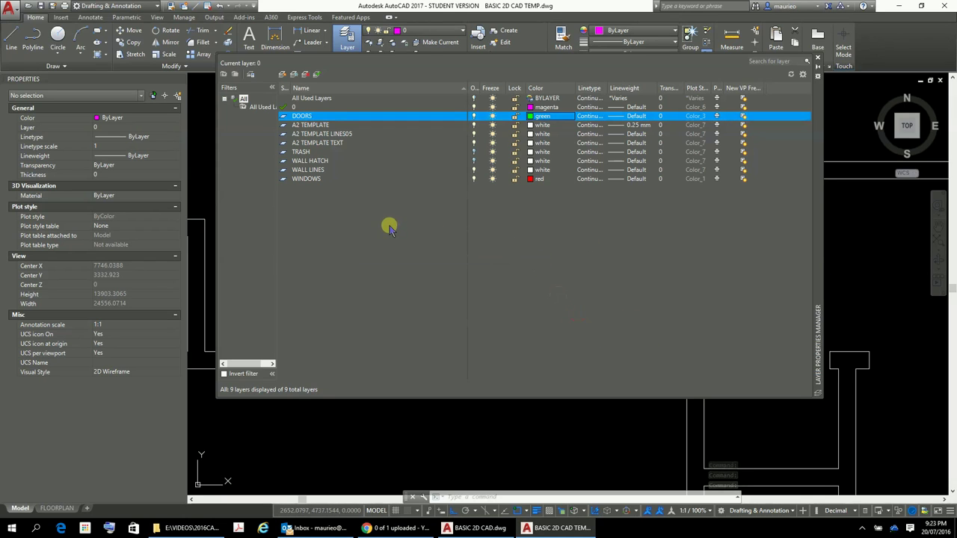
double_click(287, 118)
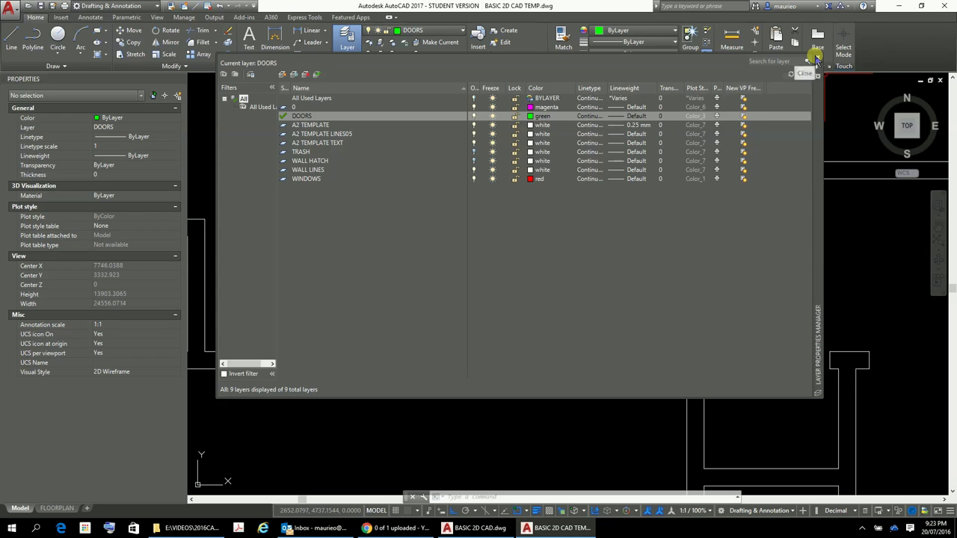
left_click(818, 60)
Step: Draw a 760 by 50 door leaf with lines, extending left from the upper-left corner of the wall nib below the hallway opening
scroll(595, 294, "down", 3)
scroll(595, 294, "up", 4)
scroll(569, 256, "up", 2)
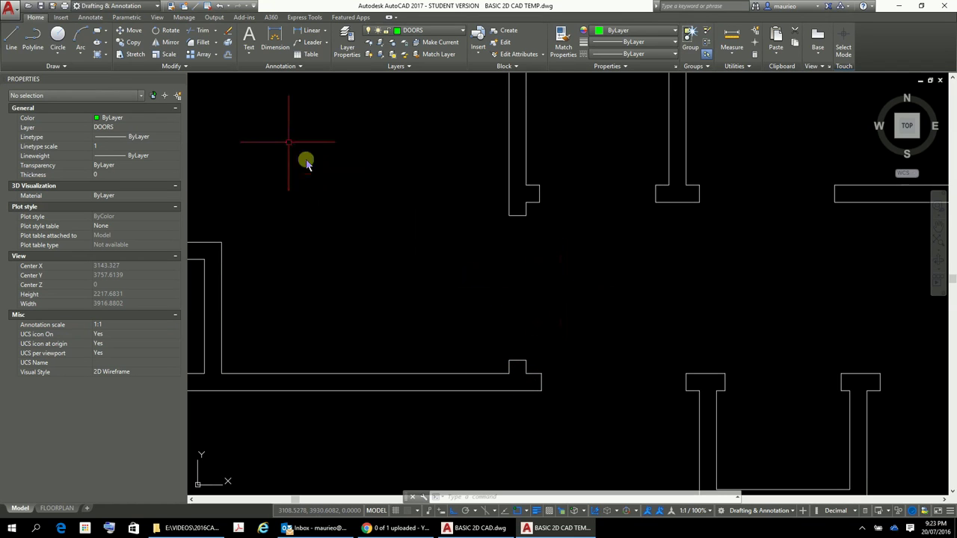
left_click(13, 43)
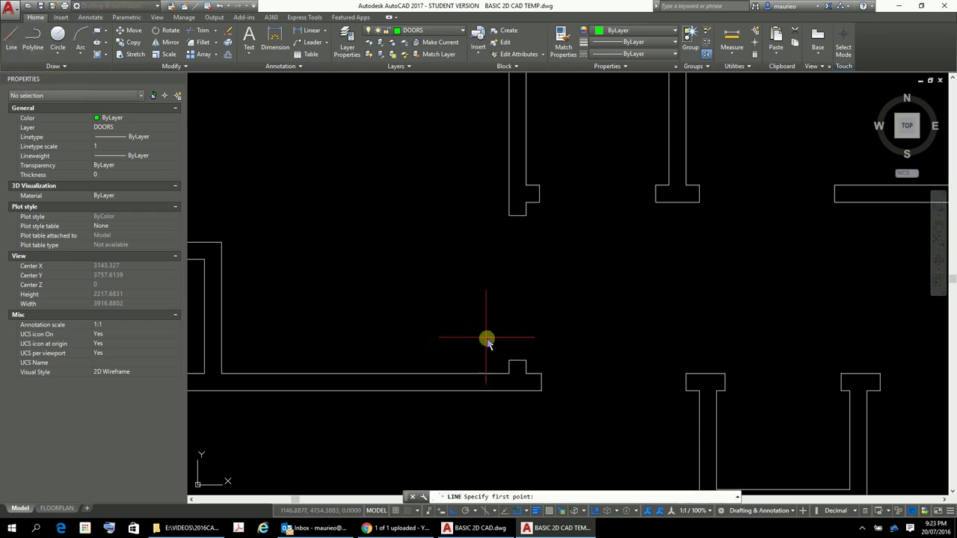
left_click(508, 362)
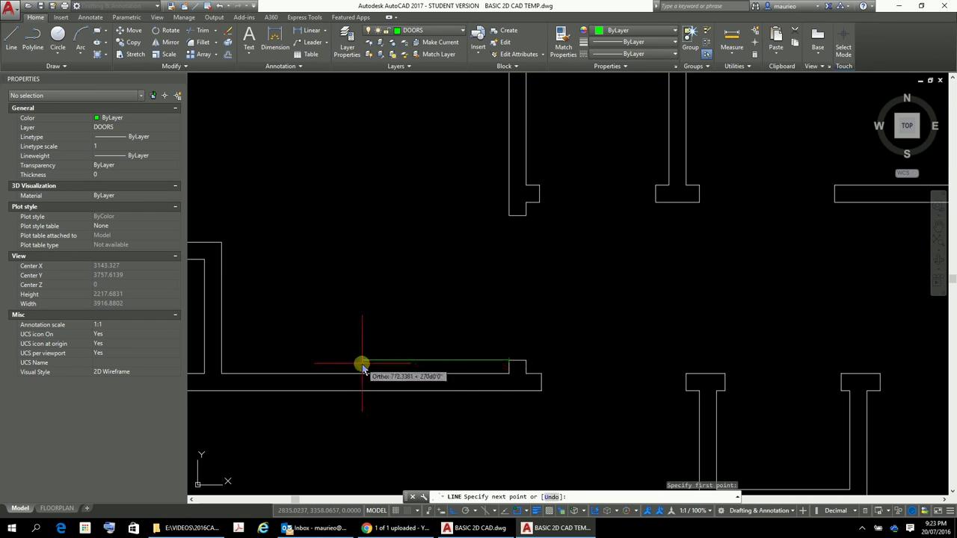
type("760")
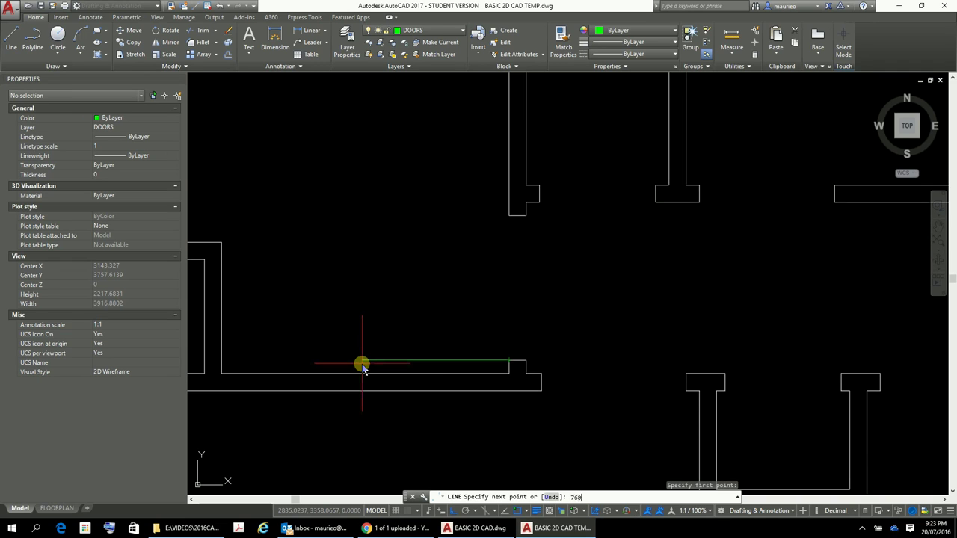
key("Return")
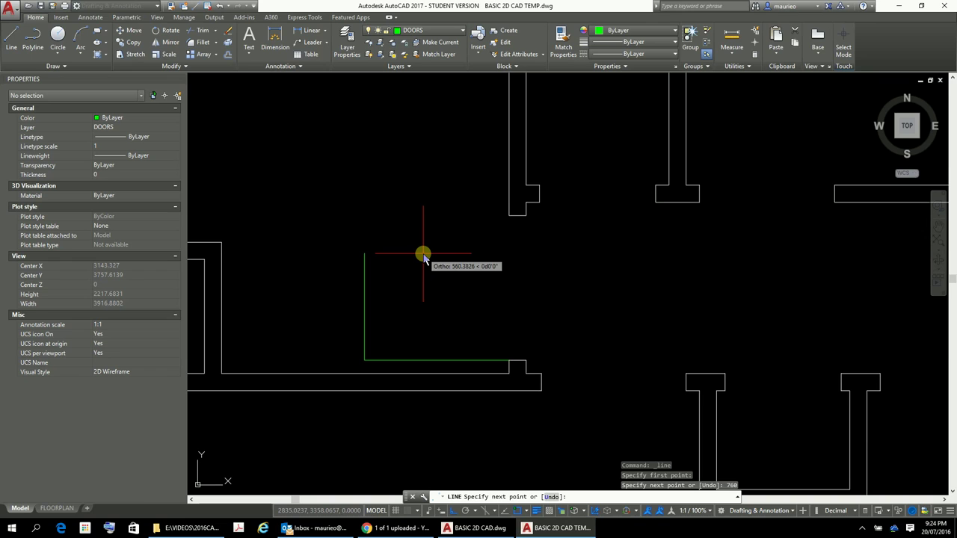
type("50")
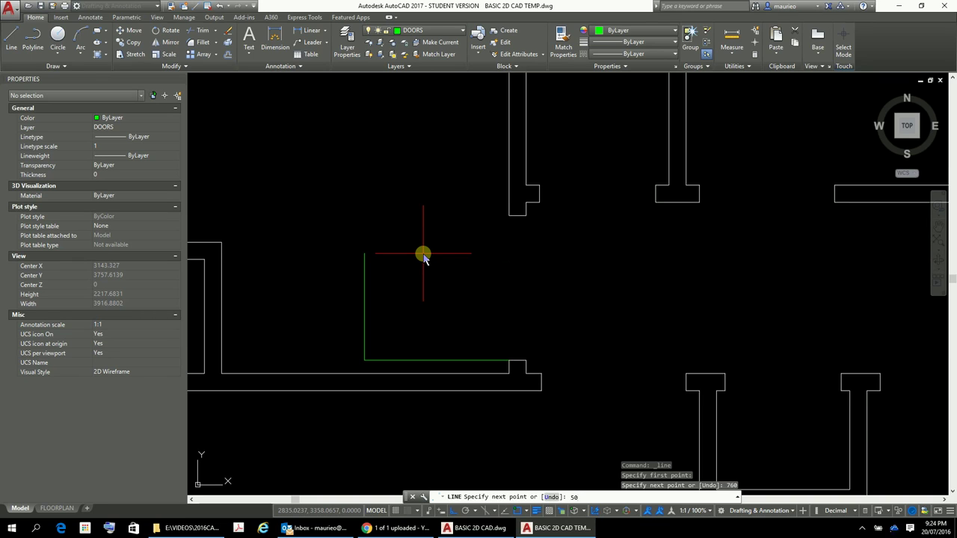
key("Return")
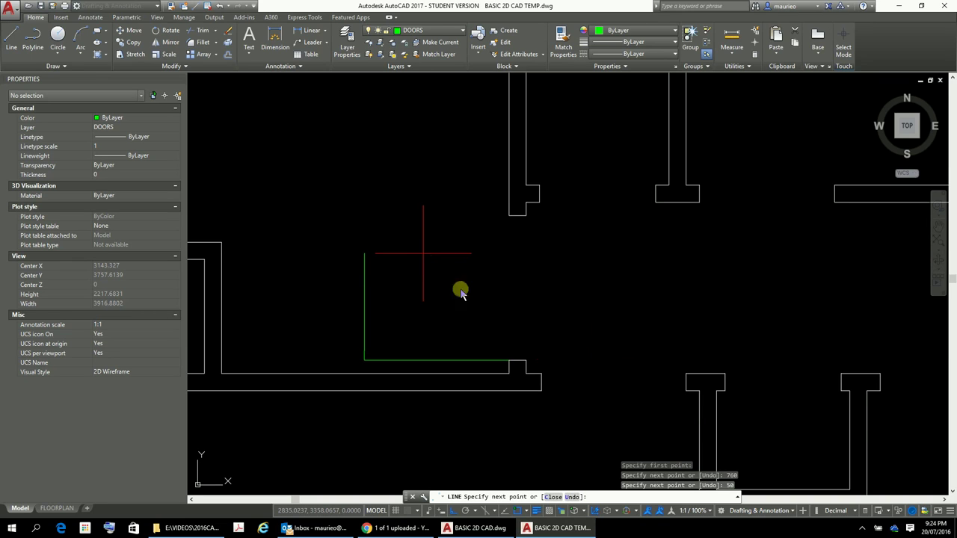
type("7")
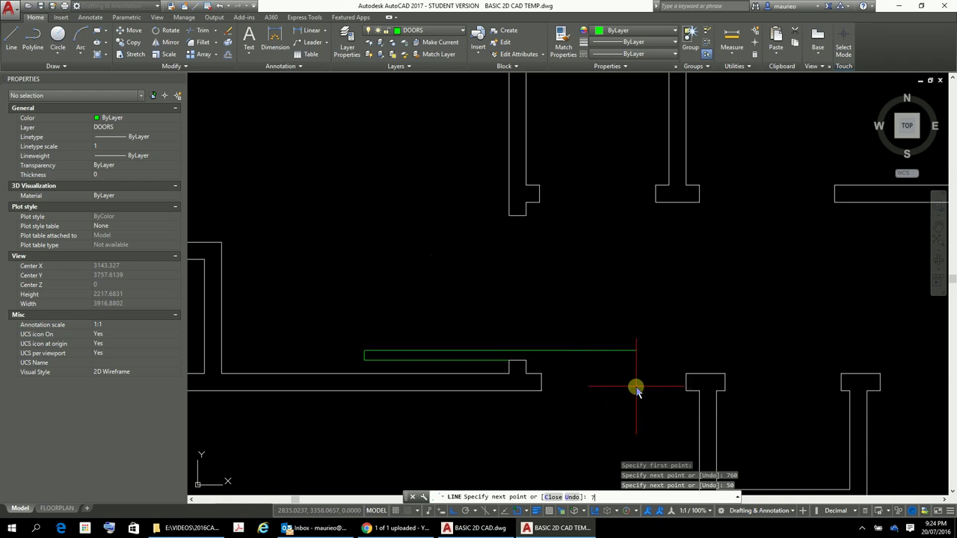
type("60")
key("Return")
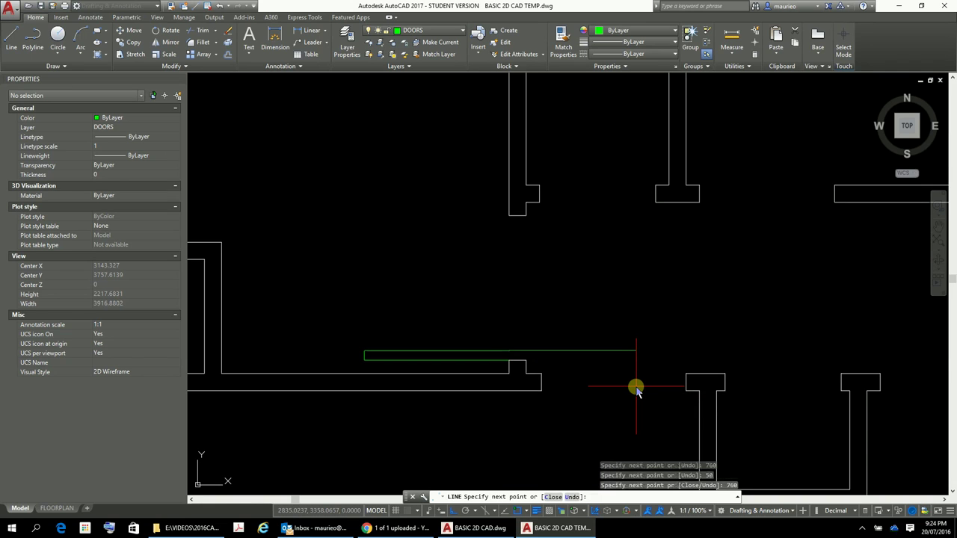
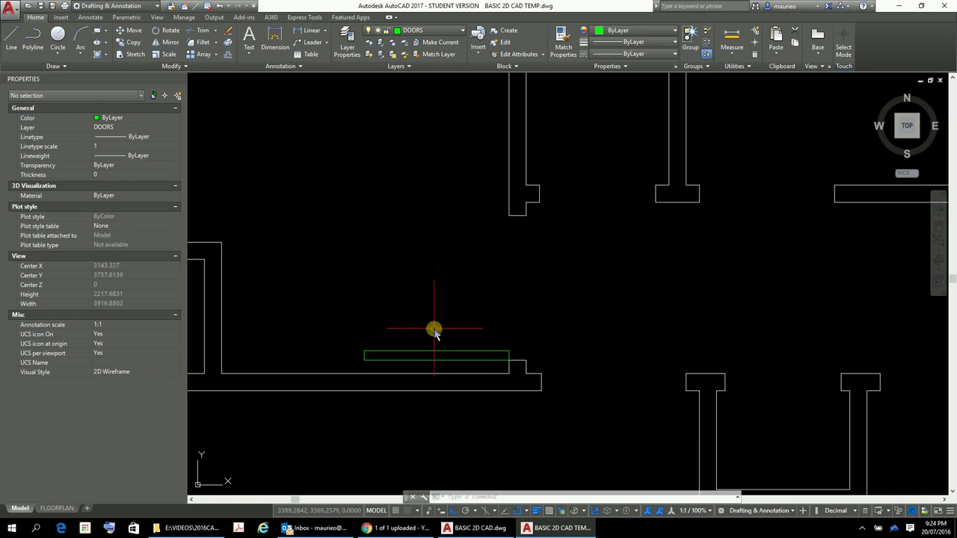
type("c")
key("Return")
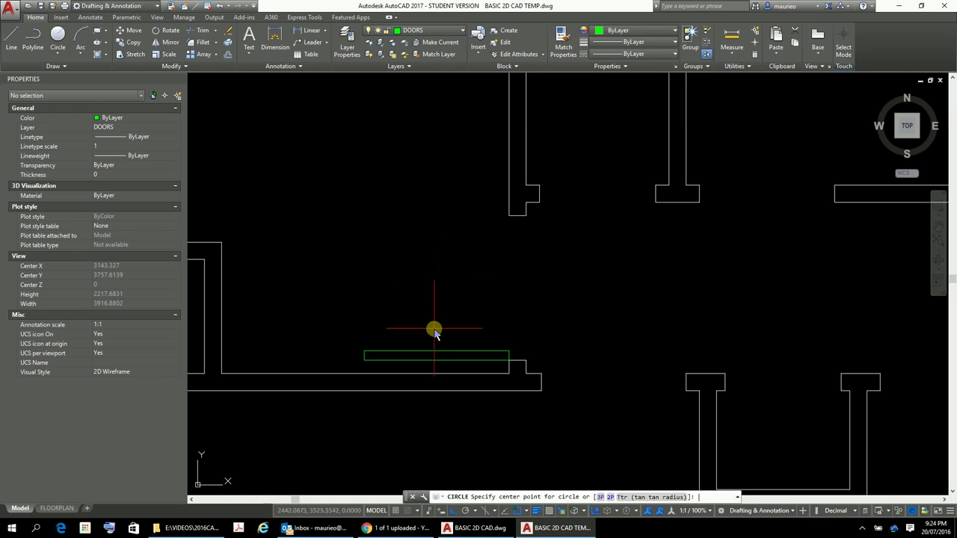
left_click(509, 217)
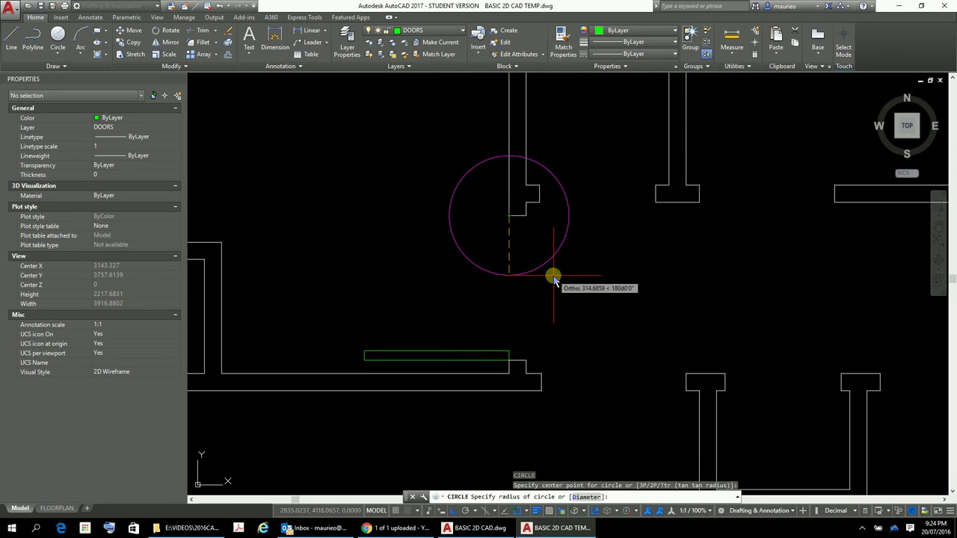
key("Escape")
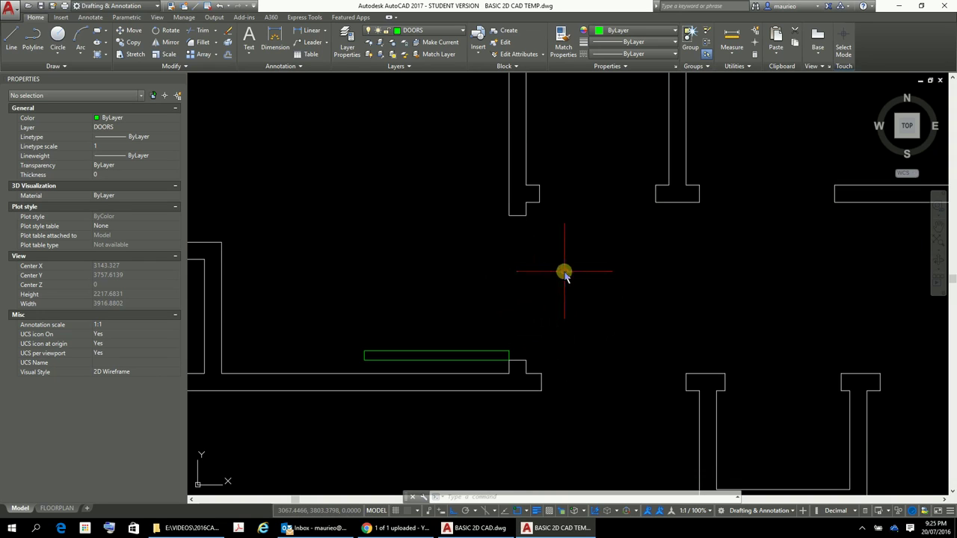
Step: Draw a circle of radius 760 centred on the door leaf's lower hinge corner, reaching the lower corner of the leaf's free end
type("c")
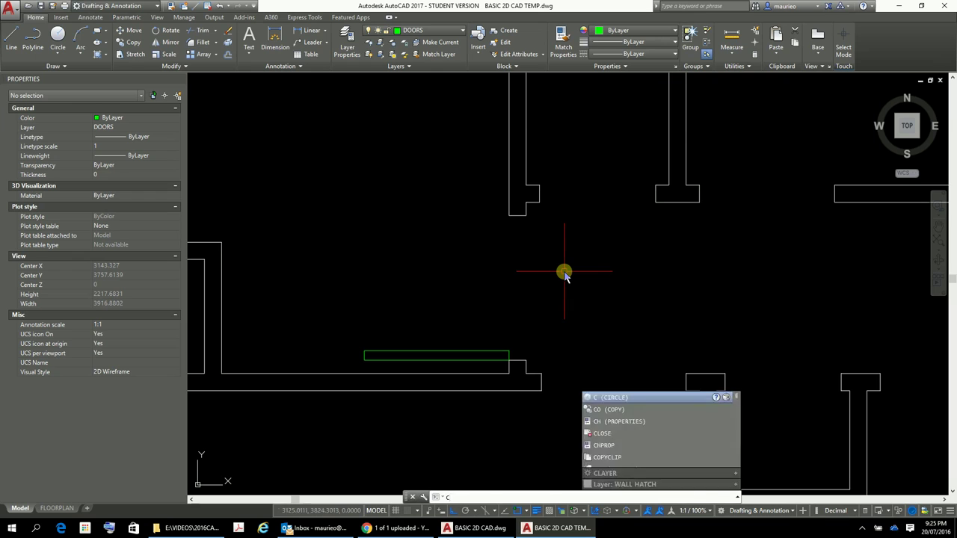
key("Return")
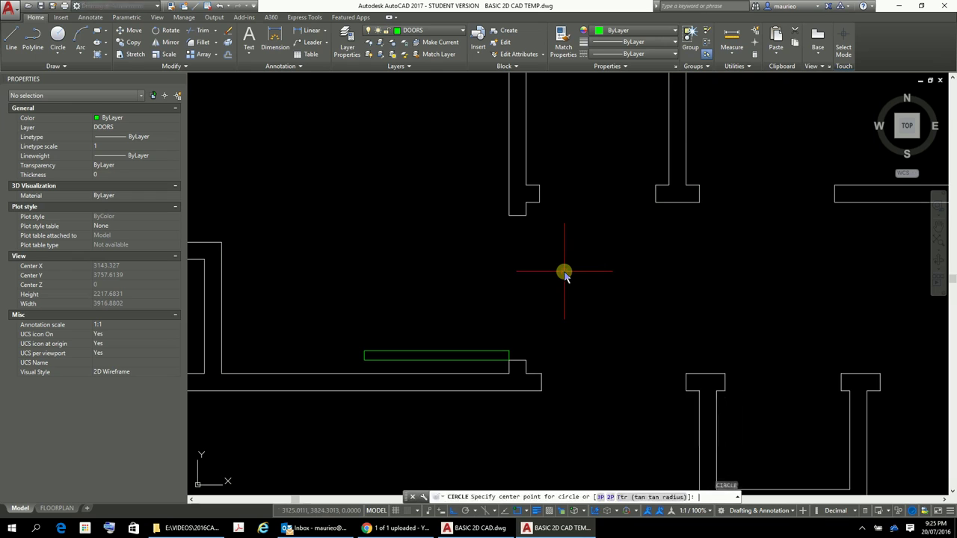
left_click(508, 363)
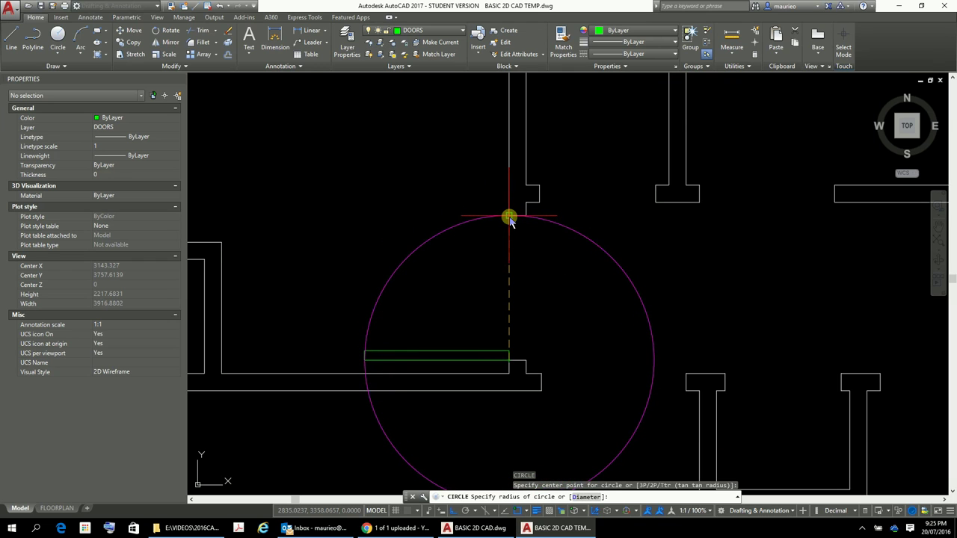
left_click(364, 361)
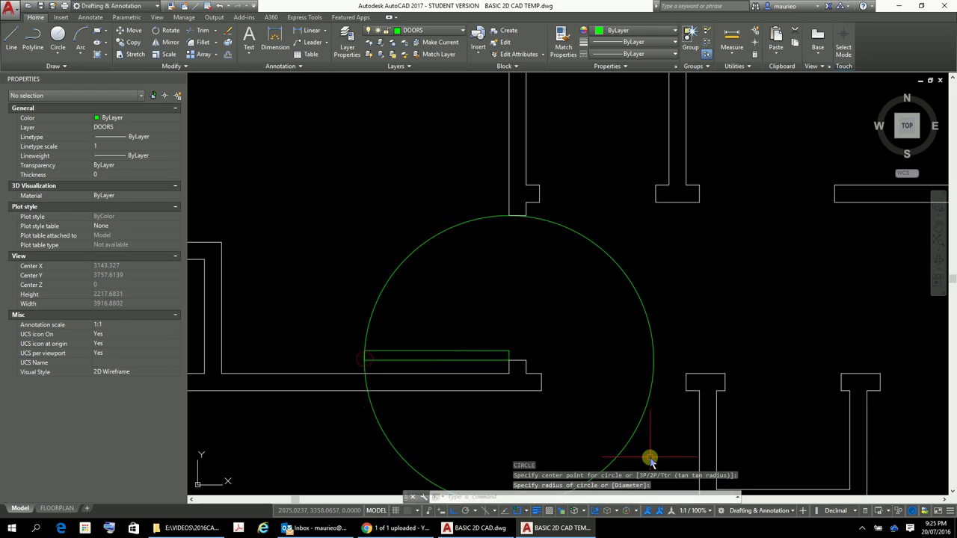
key("Escape")
key("Escape")
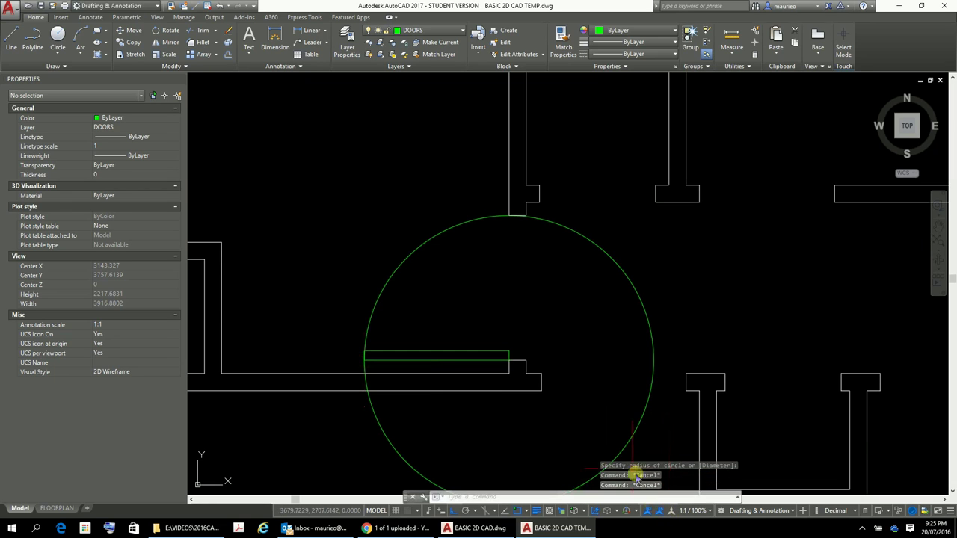
left_click(632, 289)
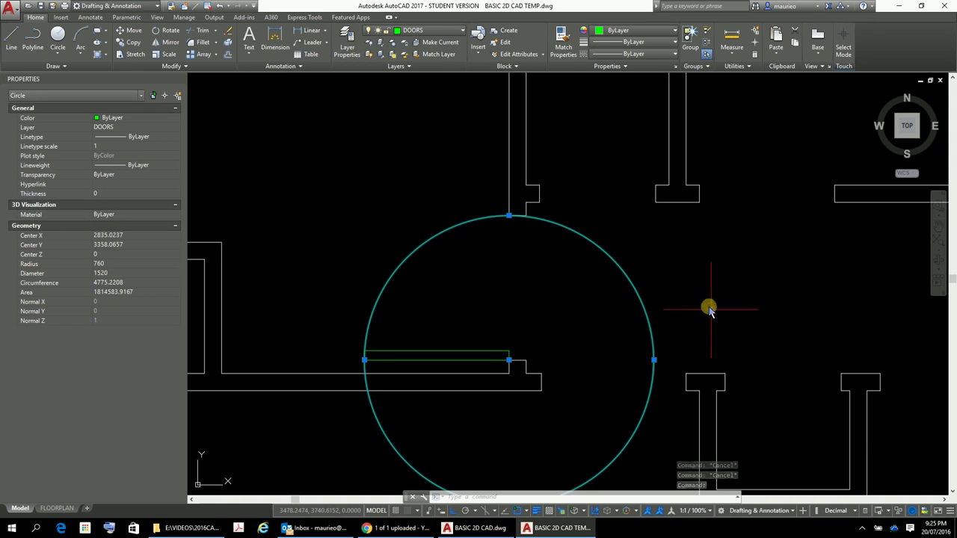
key("Escape")
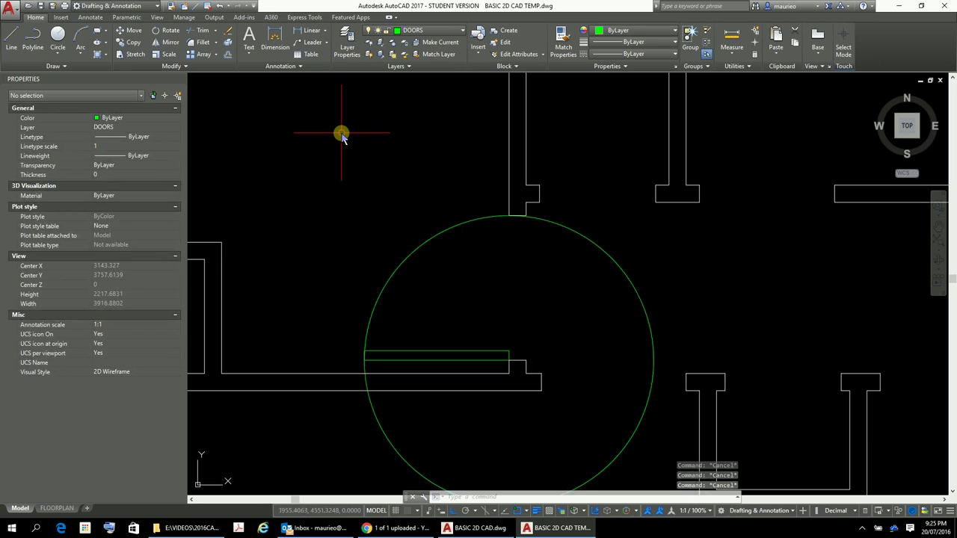
Step: Trim the circle to a quarter swing arc running from the upper wall nib to the free end of the door leaf
type("T")
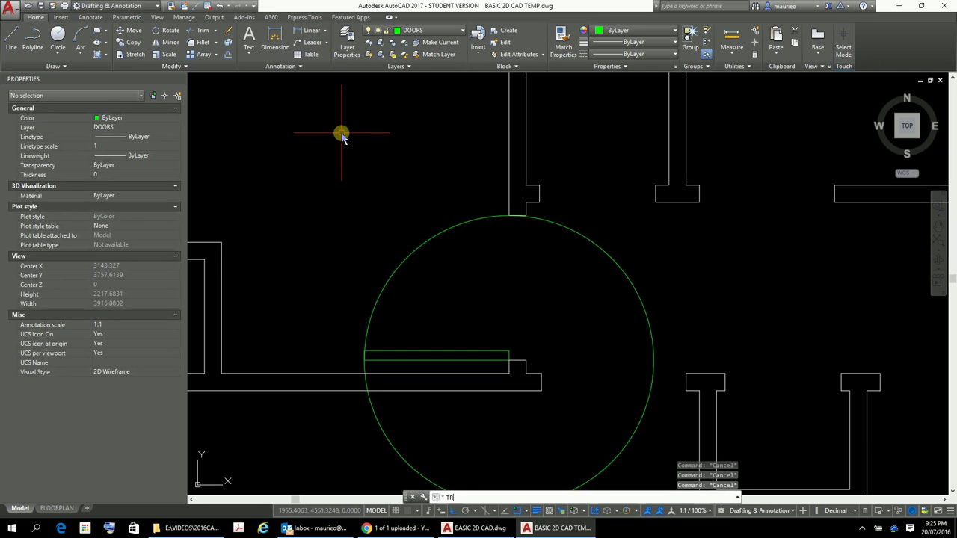
type("R")
key("Return")
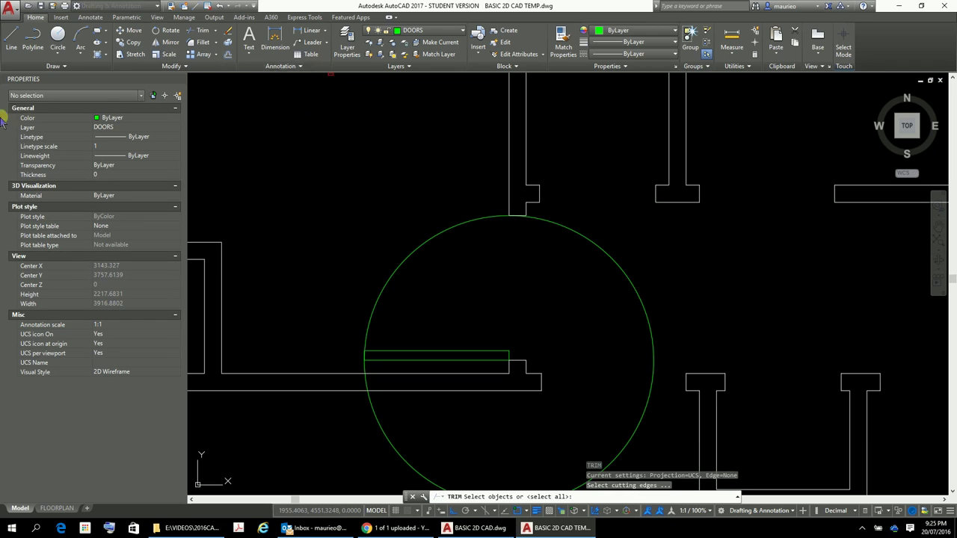
key("Return")
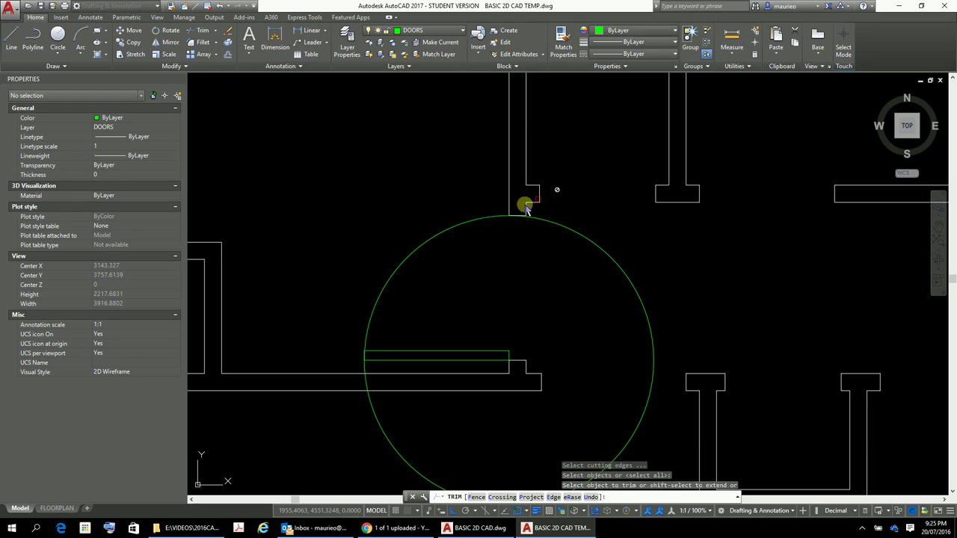
left_click(527, 207)
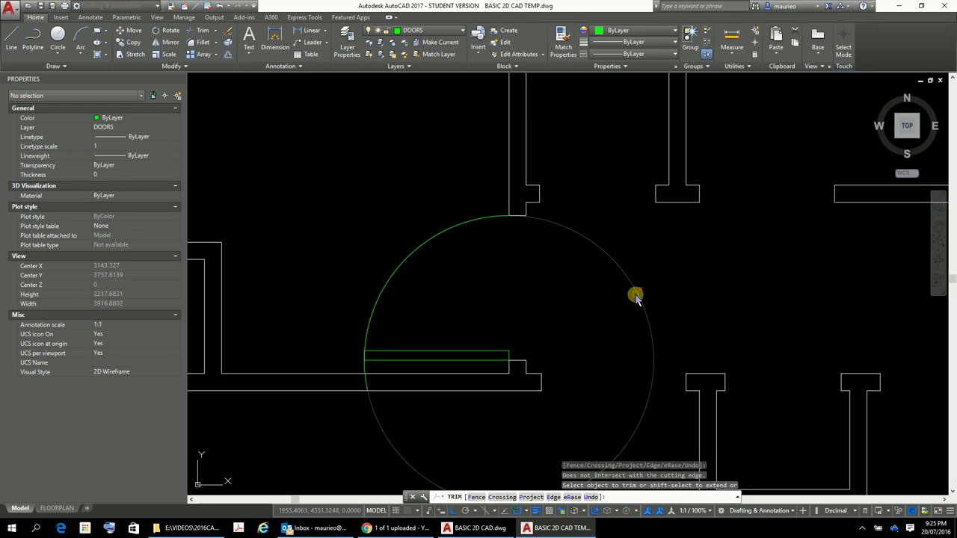
left_click(635, 295)
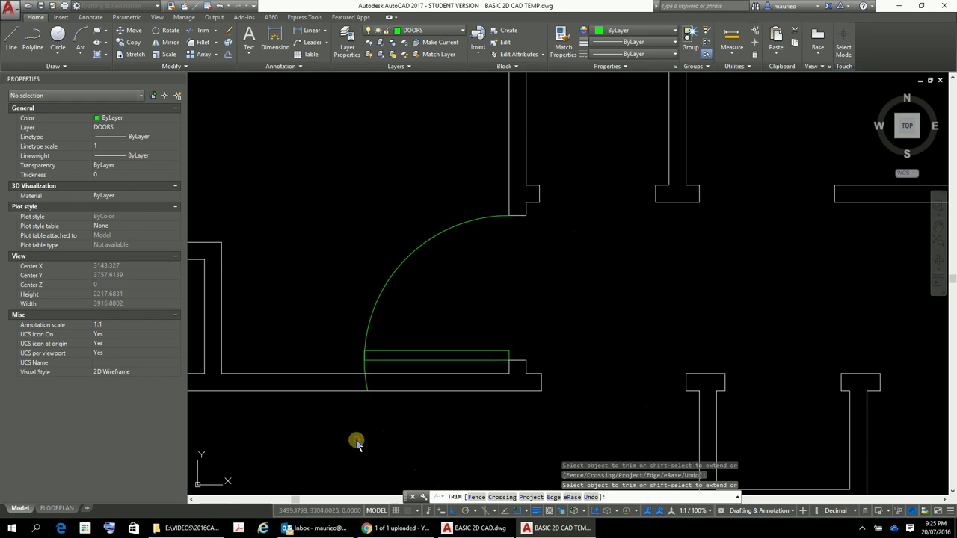
scroll(348, 410, "up", 5)
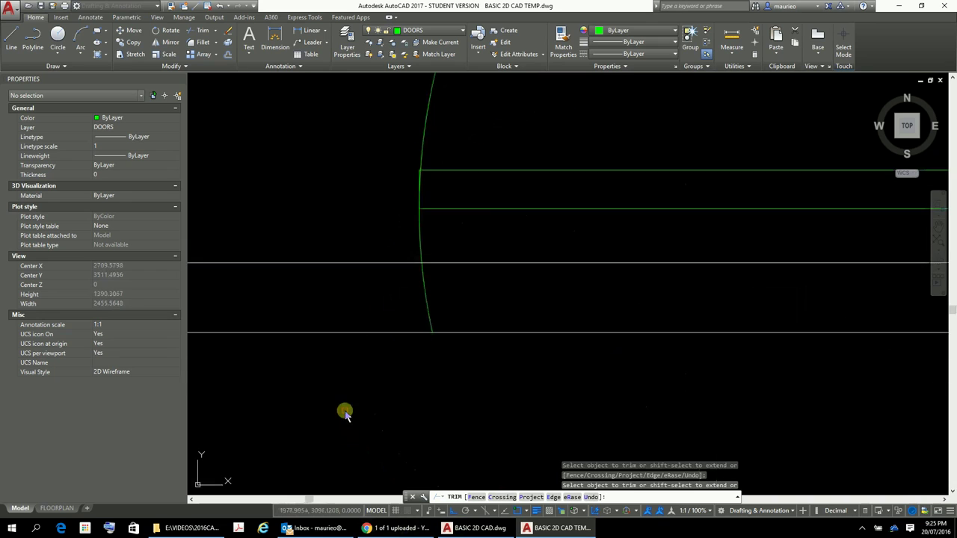
left_click(424, 296)
left_click(421, 238)
left_click(437, 284)
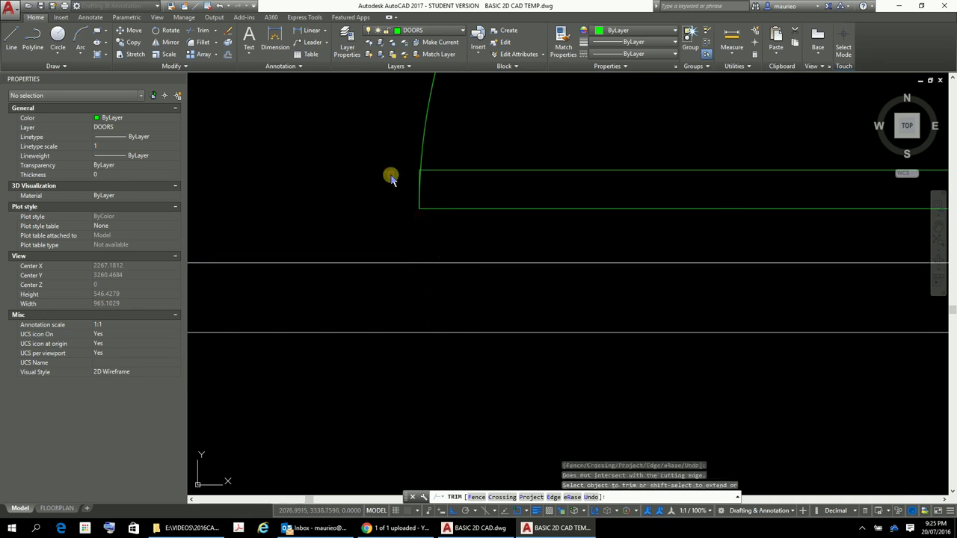
Step: Examine where the swing arc meets the free end of the door leaf and how the door sits in the floor plan
scroll(449, 176, "up", 1)
scroll(452, 177, "up", 1)
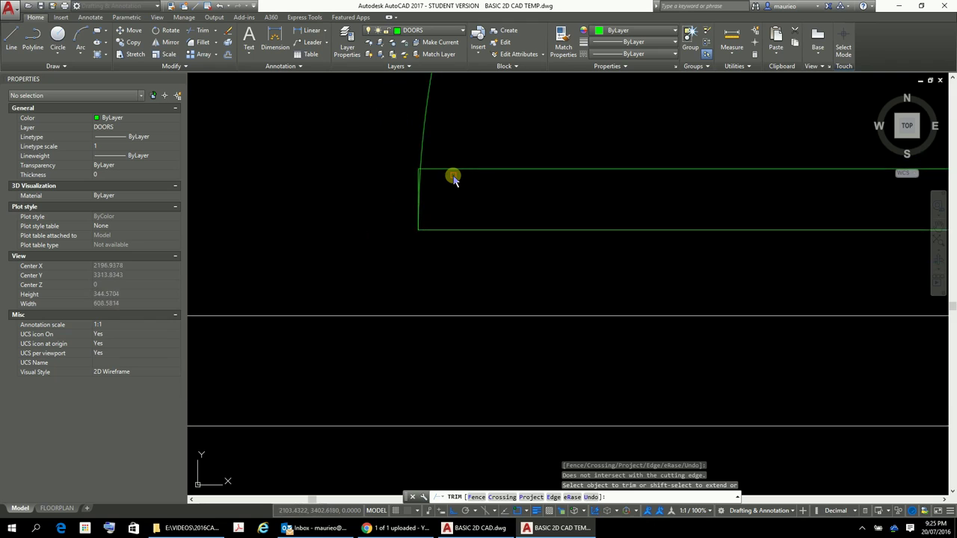
scroll(454, 183, "down", 3)
scroll(454, 204, "down", 3)
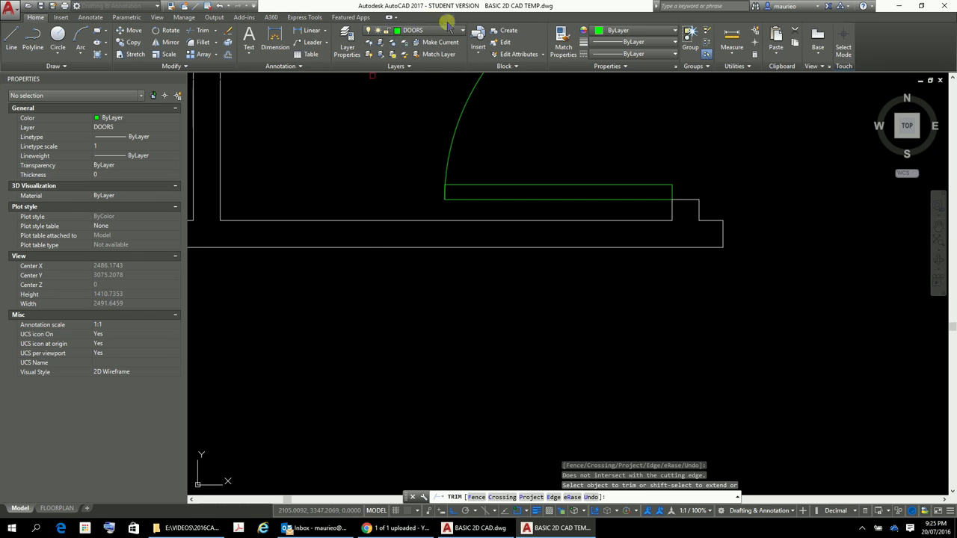
scroll(432, 196, "up", 8)
scroll(494, 202, "up", 2)
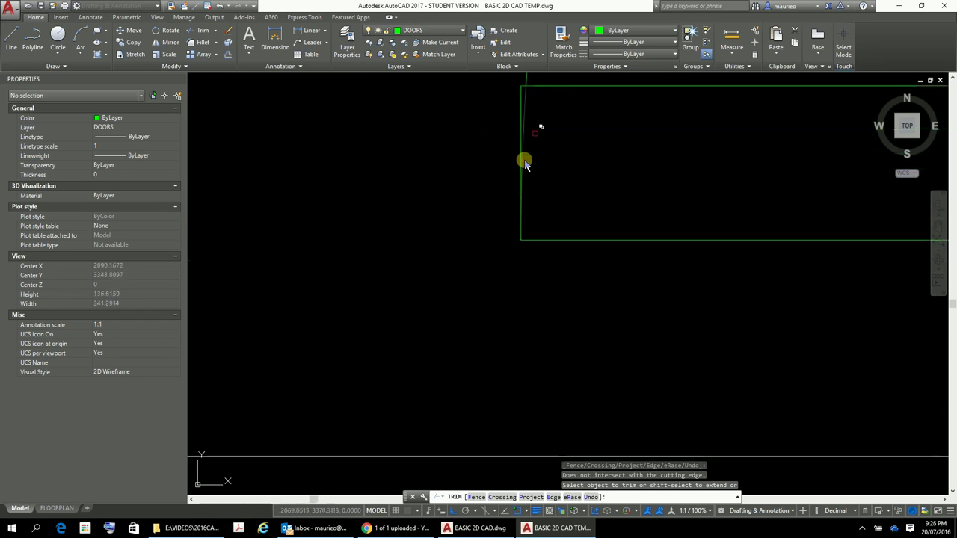
scroll(540, 120, "down", 12)
scroll(566, 148, "down", 3)
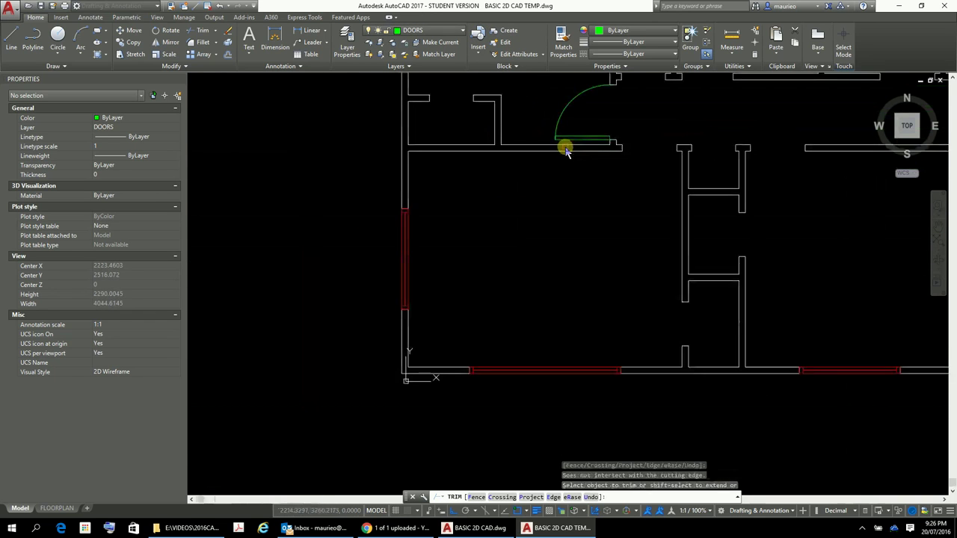
middle_click_drag(566, 148, 507, 322)
scroll(541, 272, "up", 2)
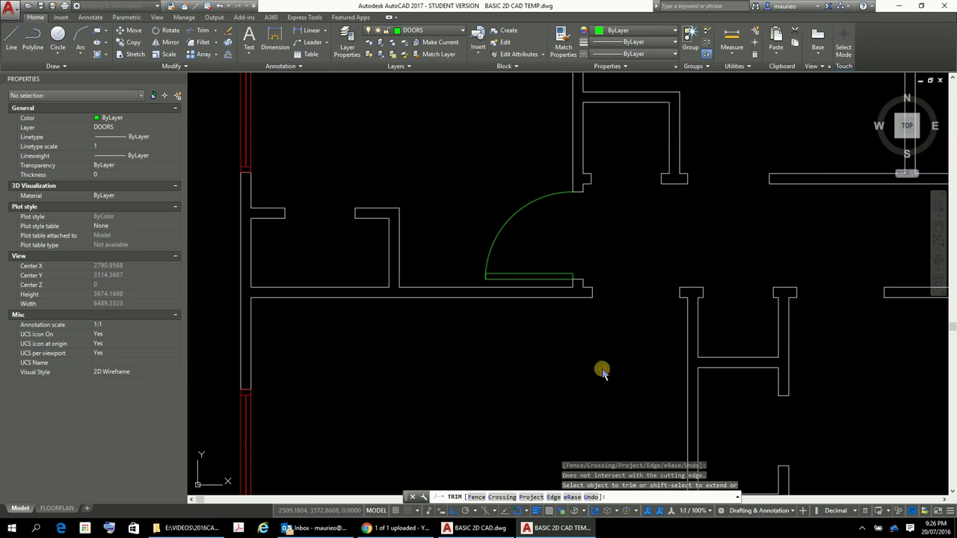
key("Escape")
key("Escape")
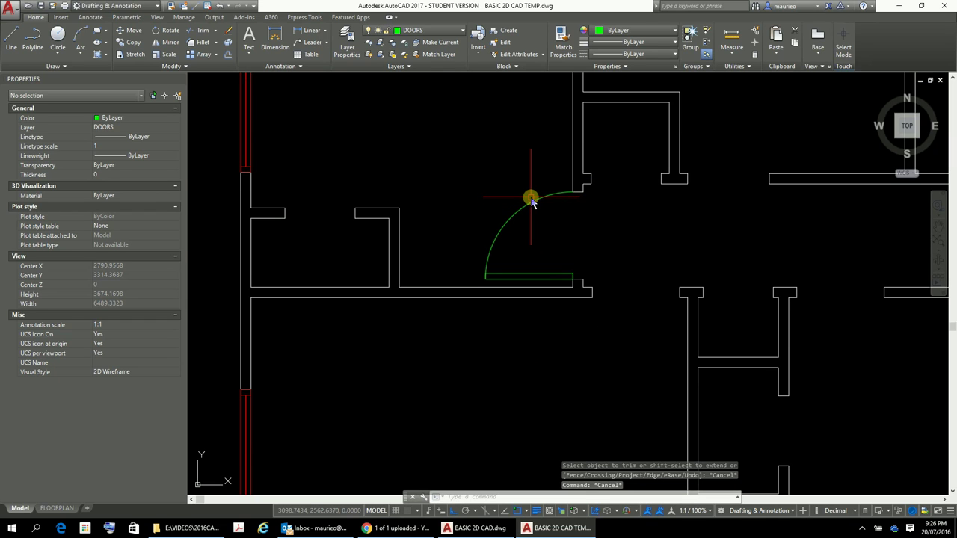
Step: Isolate the DOORS layer using the door's swing arc
left_click(534, 203)
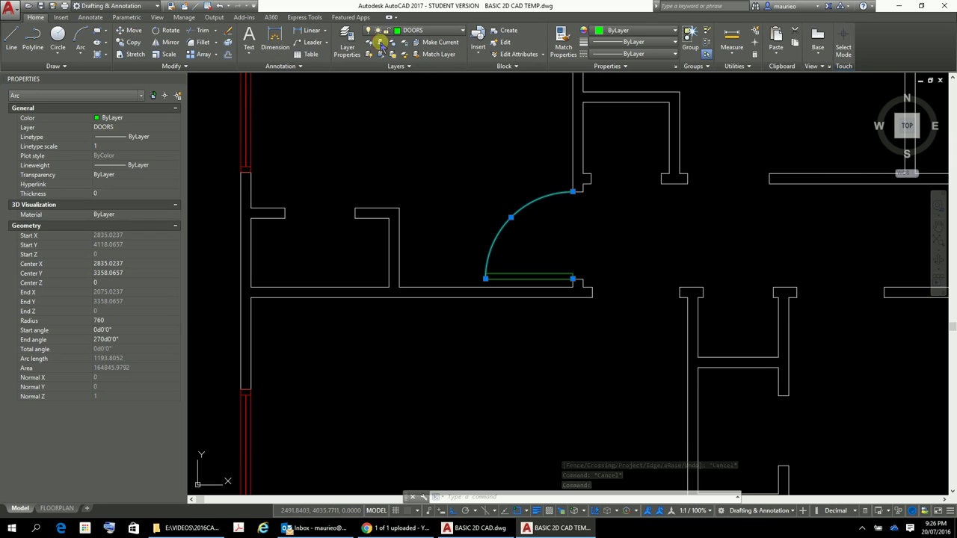
left_click(381, 43)
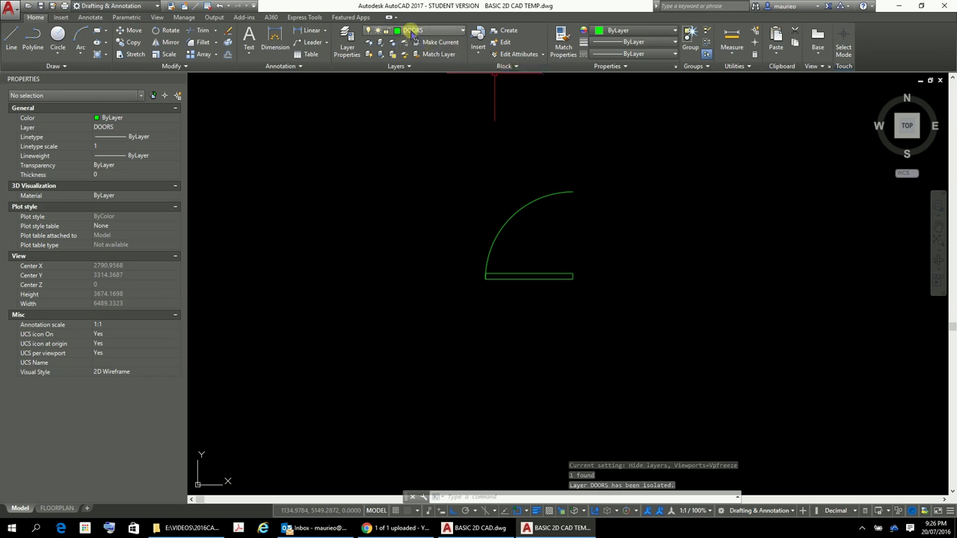
left_click(600, 159)
left_click(401, 338)
right_click(401, 336)
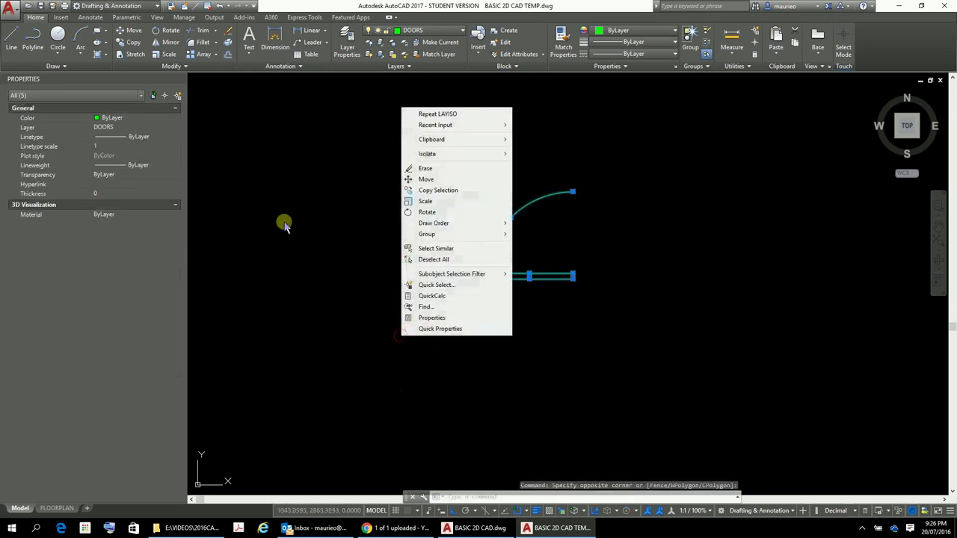
left_click(524, 163)
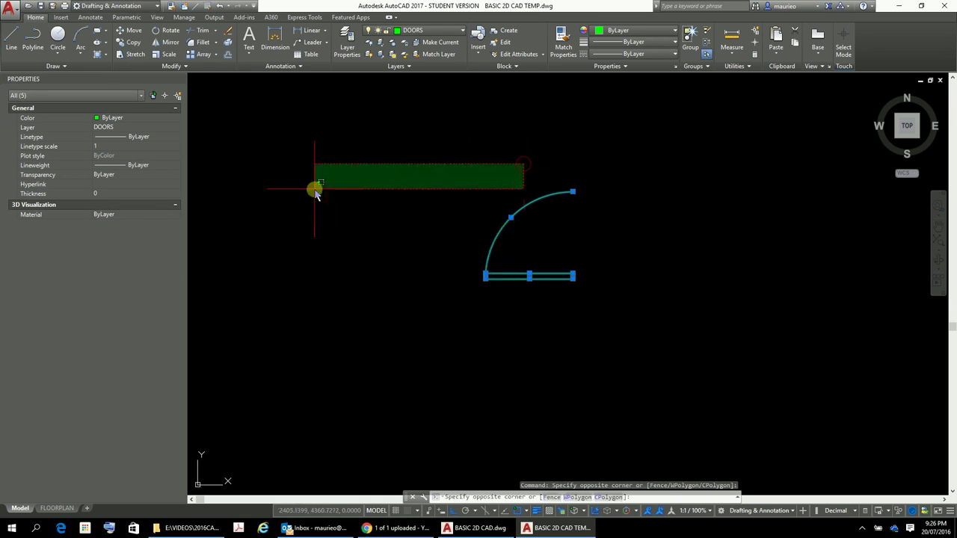
left_click(315, 192)
key("Escape")
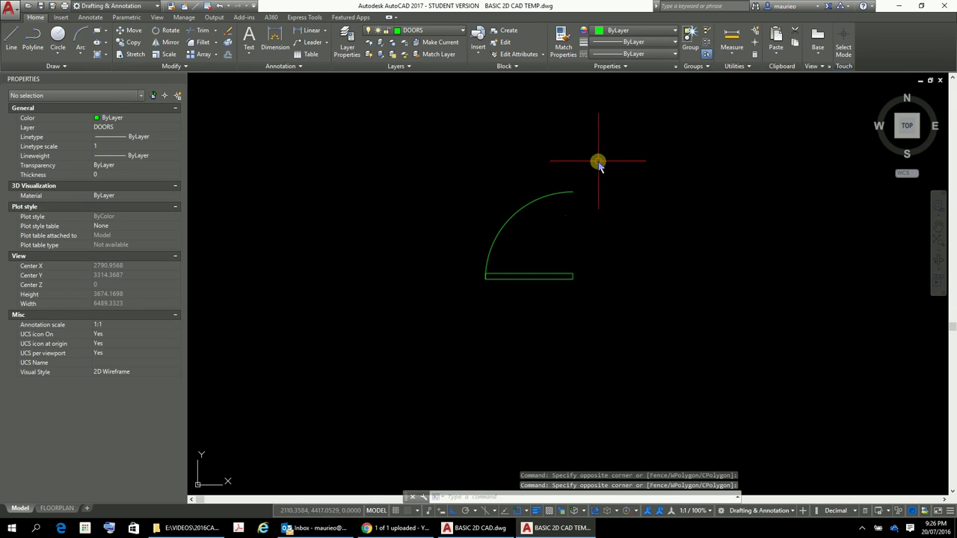
Step: Move the whole door, swing arc and leaf lines, to layer 0
left_click(599, 162)
left_click(453, 351)
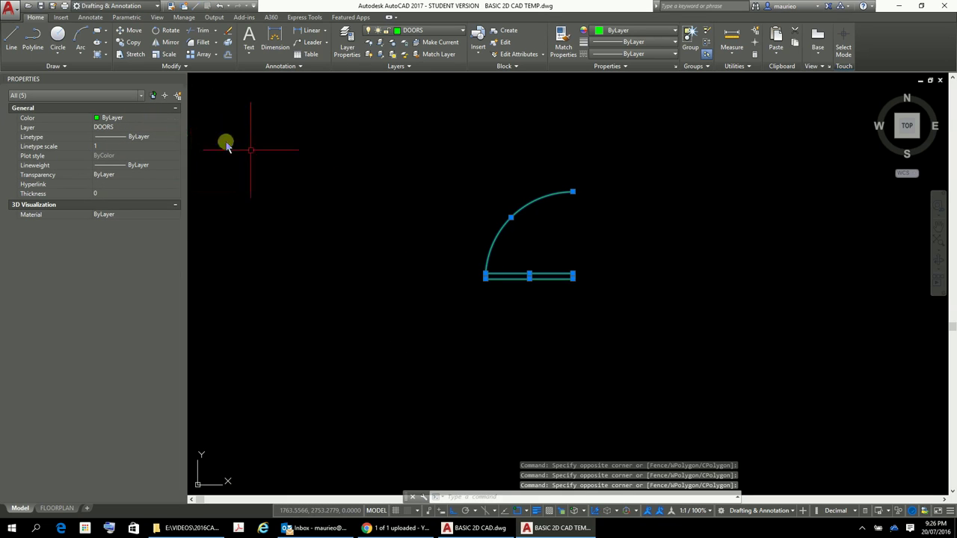
left_click(170, 127)
left_click(176, 128)
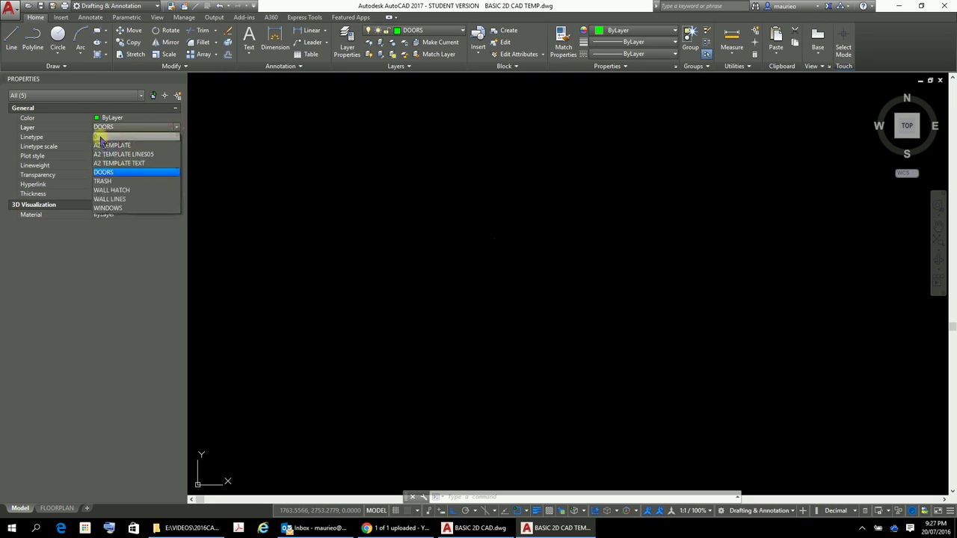
left_click(99, 138)
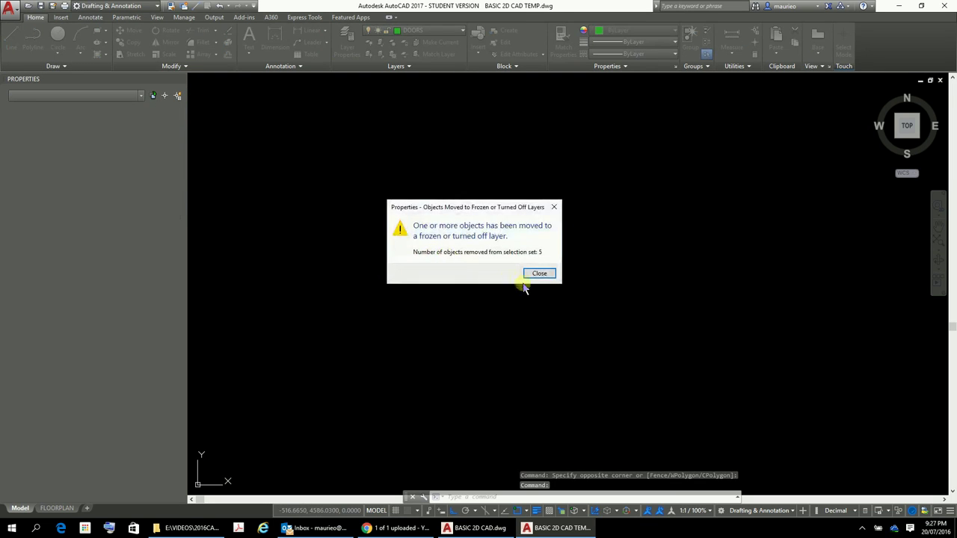
left_click(539, 273)
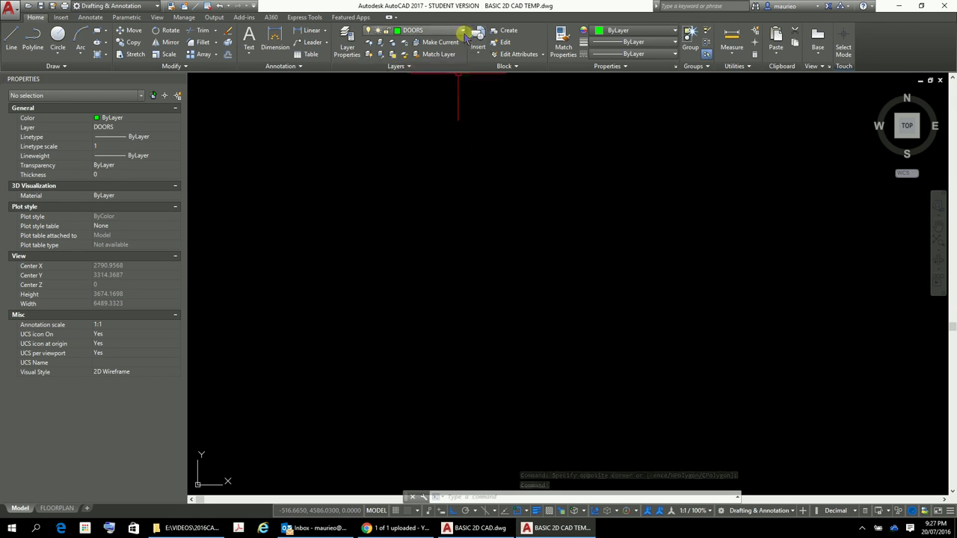
Step: Restore the hidden layers, then isolate layer 0 using the door's swing arc
left_click(381, 55)
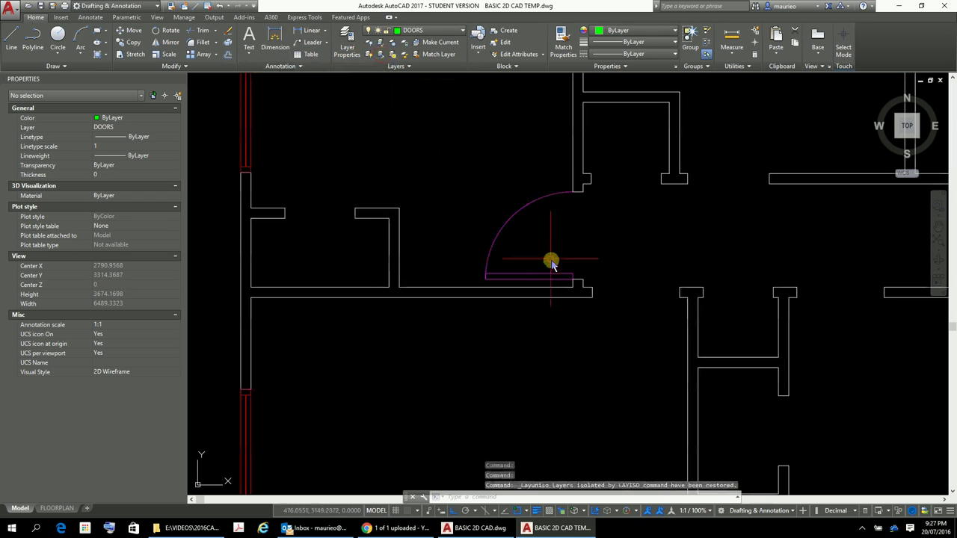
left_click(517, 217)
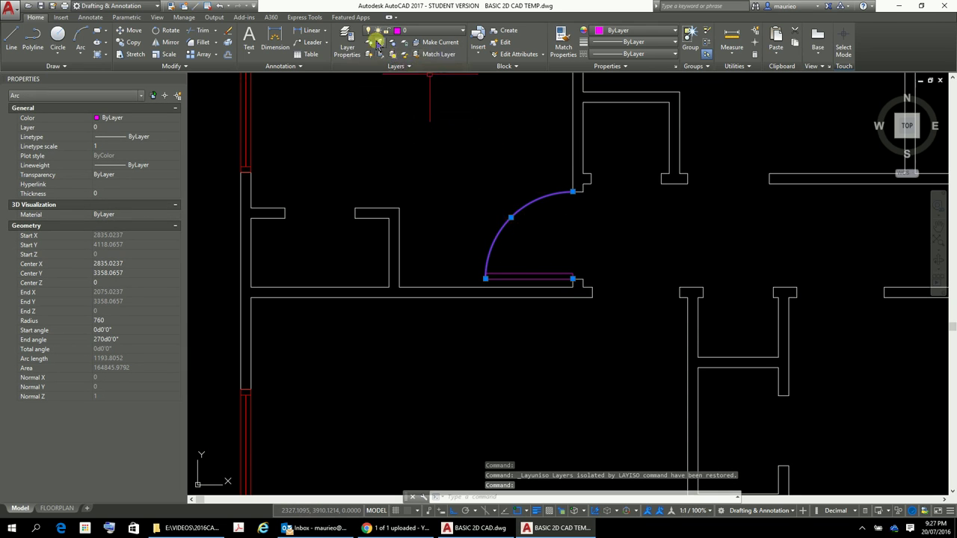
left_click(372, 44)
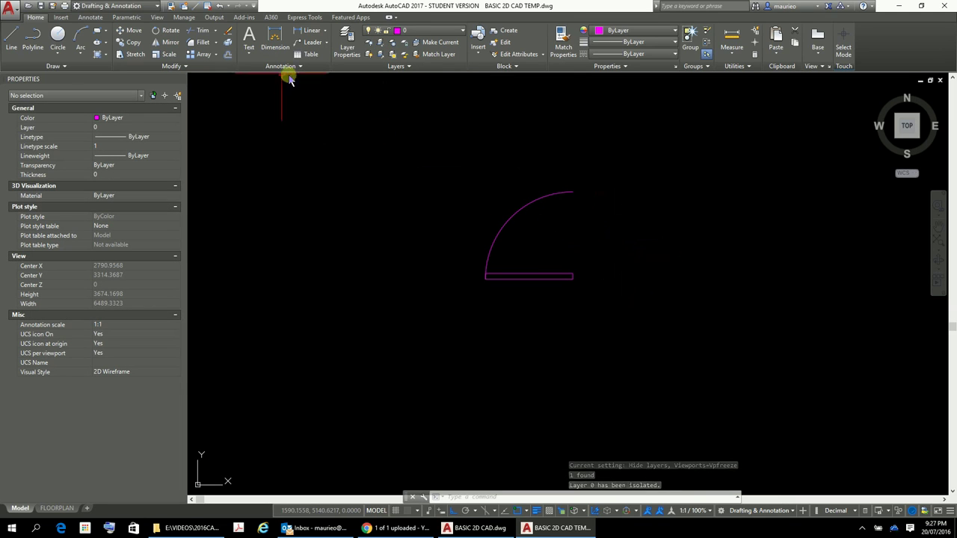
Step: Start a new block definition with the isolated door's swing arc and leaf lines as its objects
left_click(61, 17)
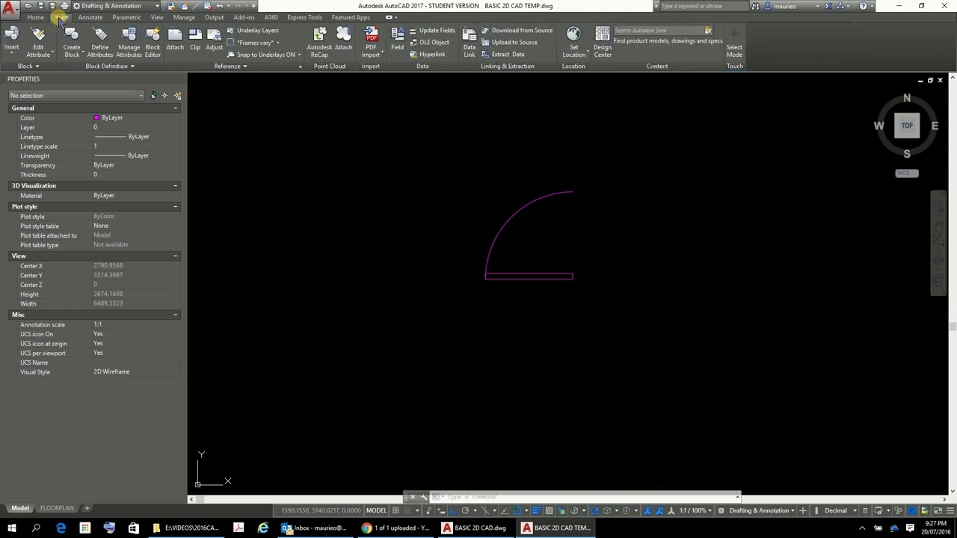
left_click(73, 54)
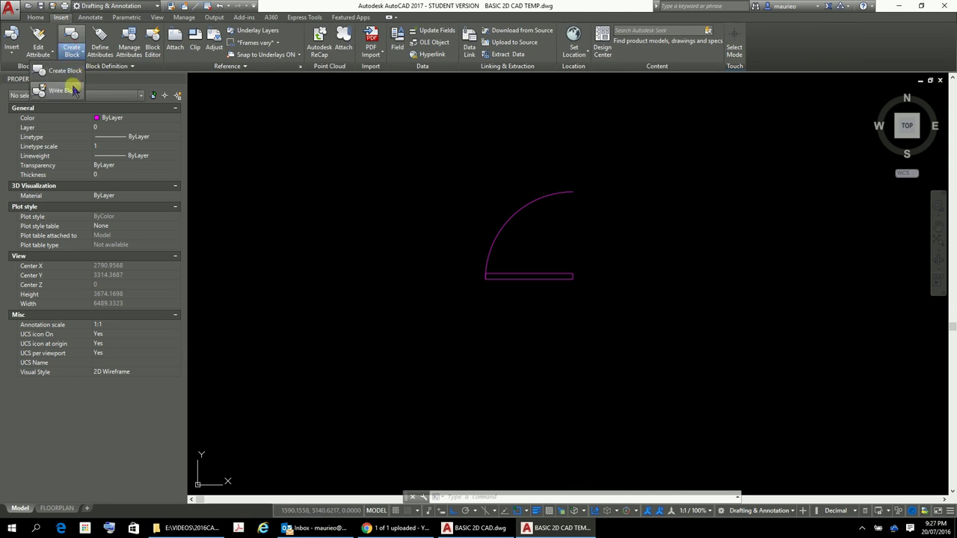
left_click(63, 72)
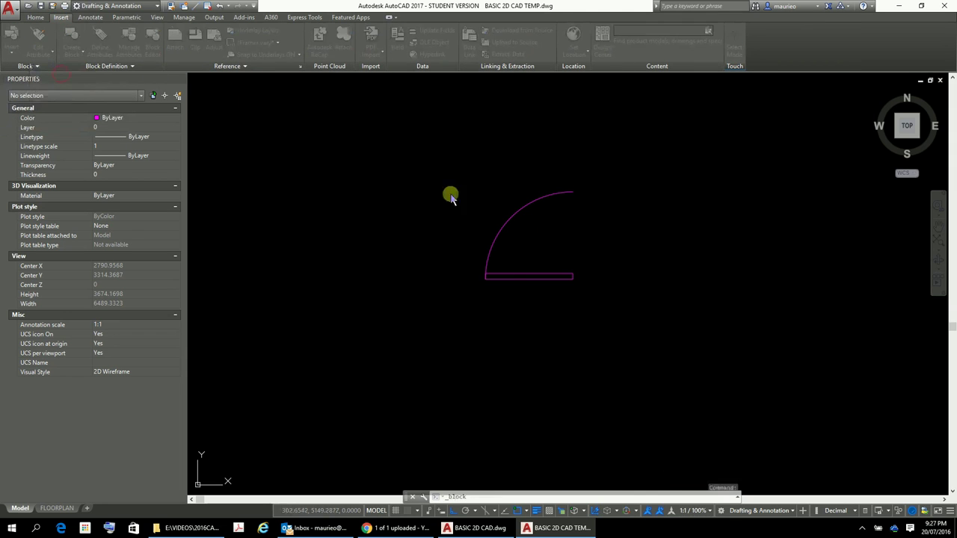
left_click_drag(378, 85, 318, 193)
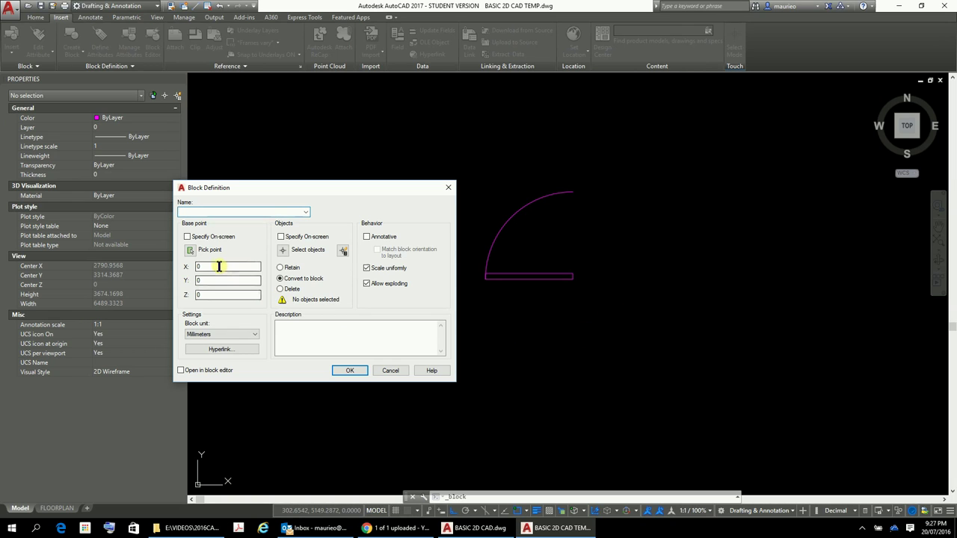
left_click(284, 252)
left_click(620, 158)
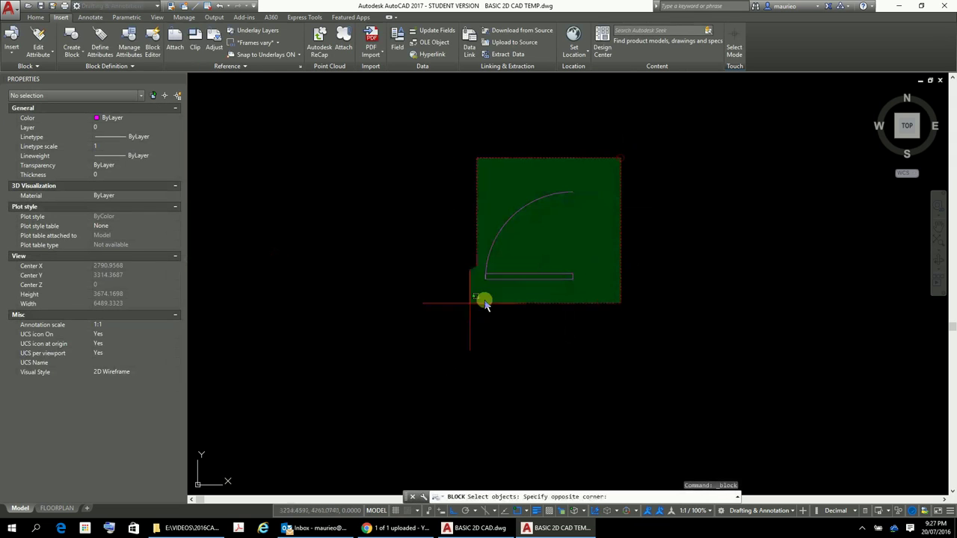
left_click(484, 302)
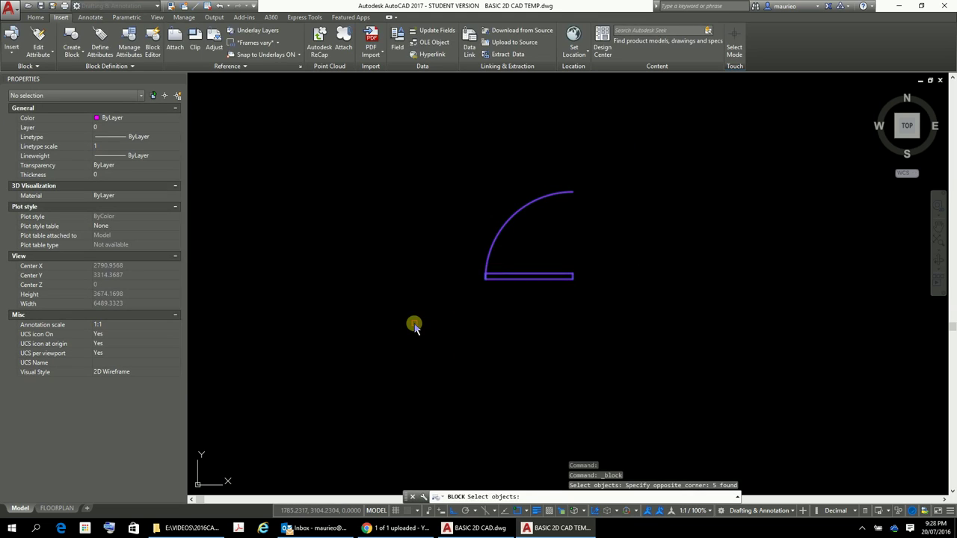
key("Return")
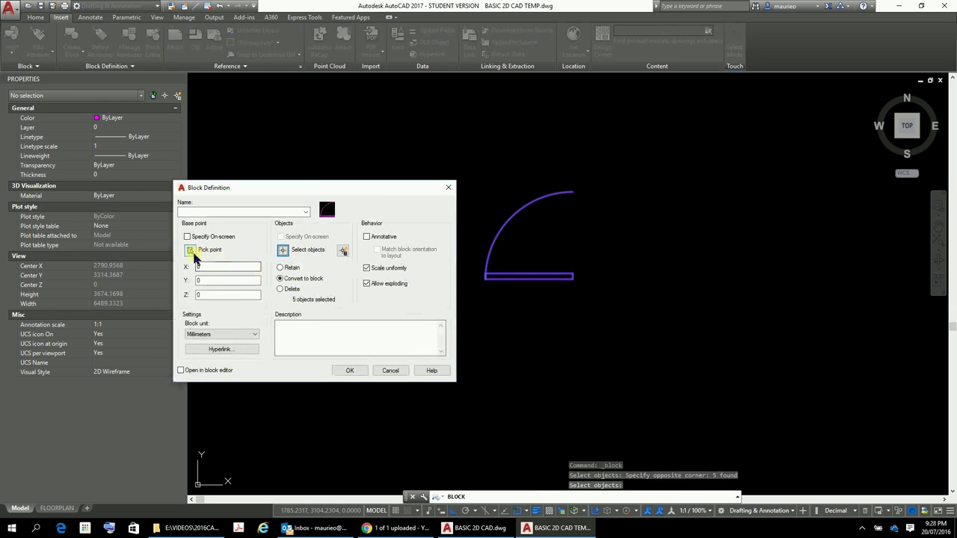
Step: Set the block's base point at the lower hinge-end corner of the door leaf and create it as DOOR 760
left_click(192, 255)
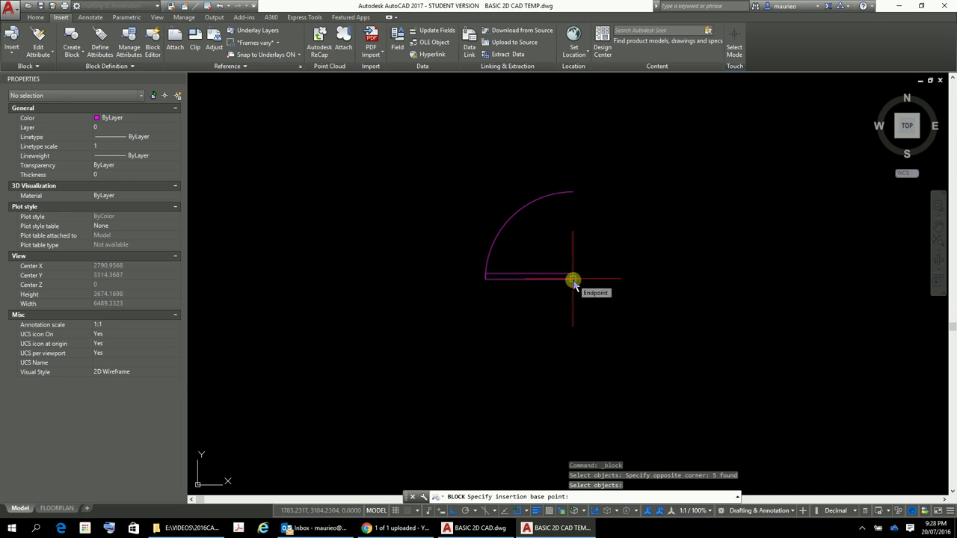
left_click(572, 280)
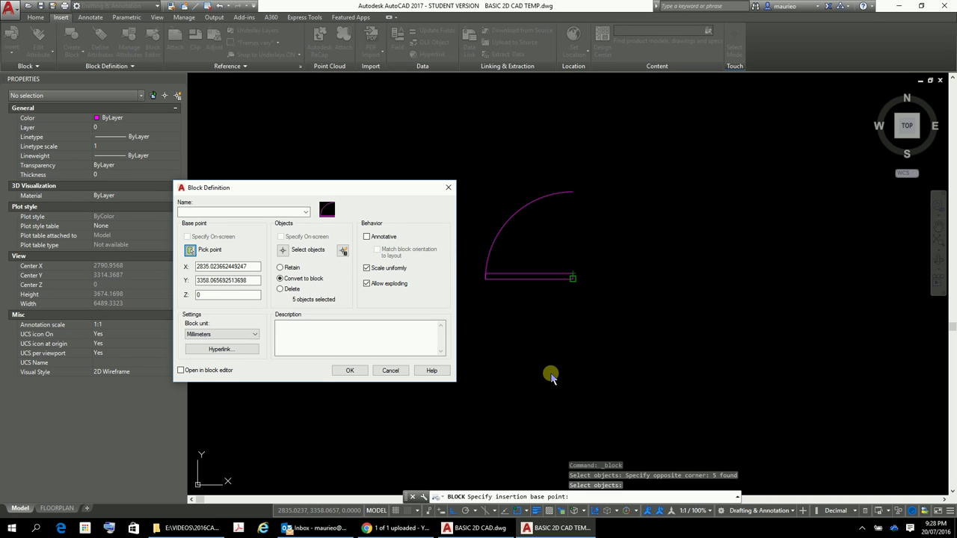
left_click(349, 371)
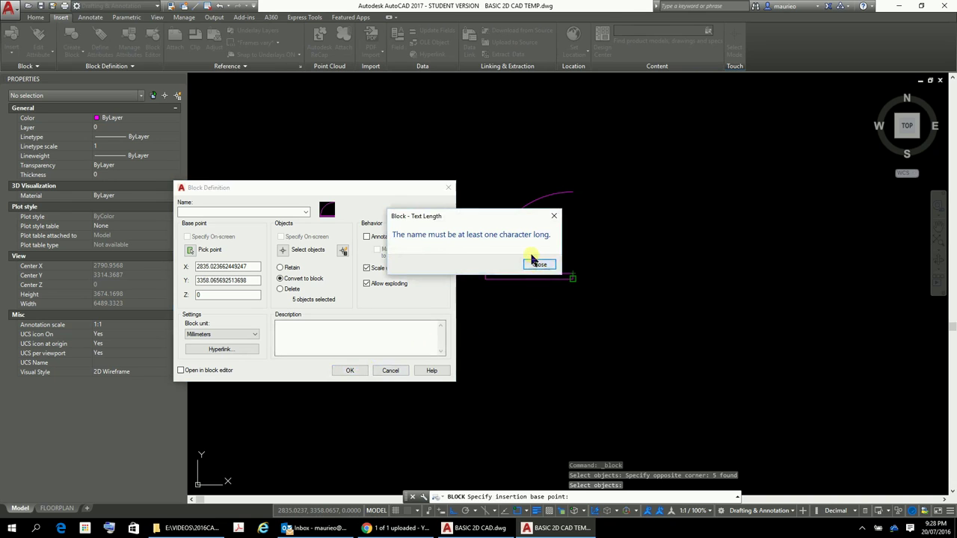
left_click(538, 265)
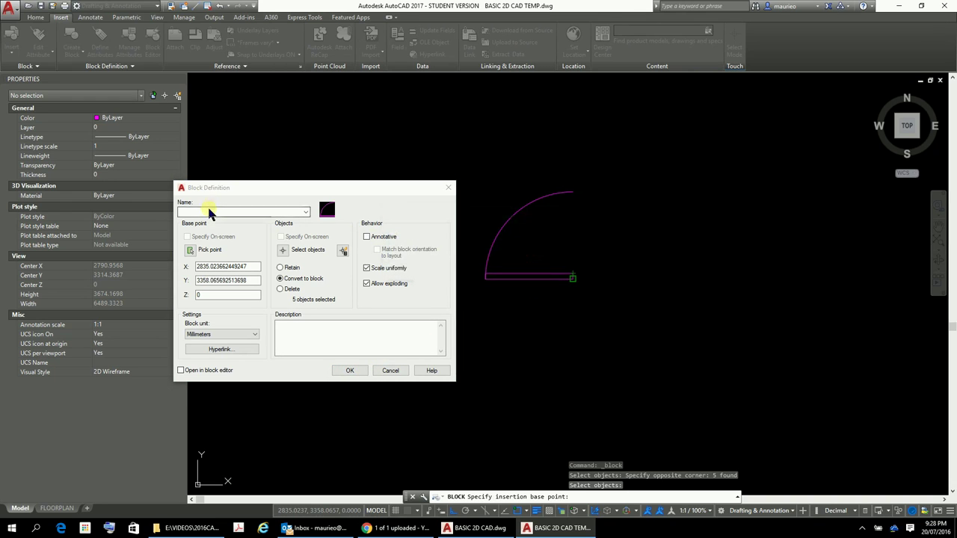
left_click(210, 212)
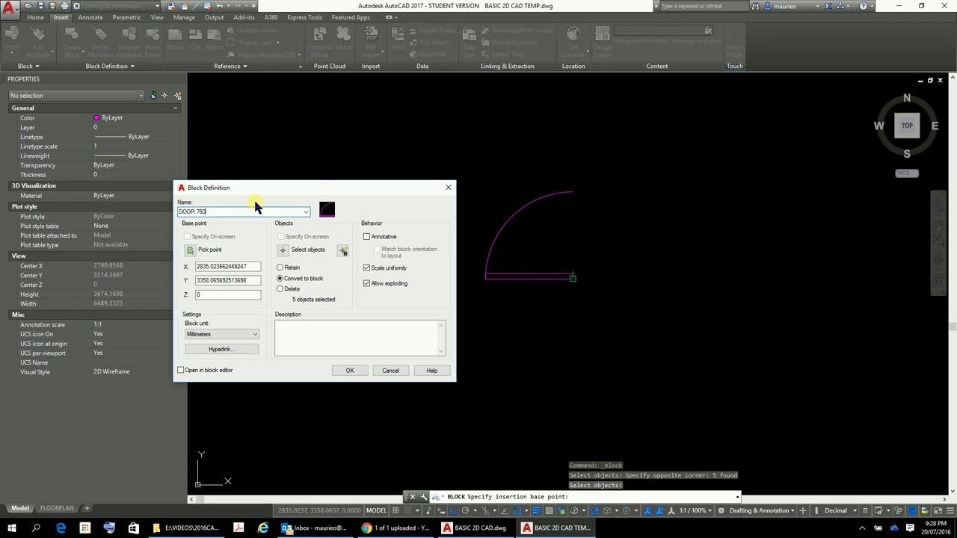
left_click(351, 371)
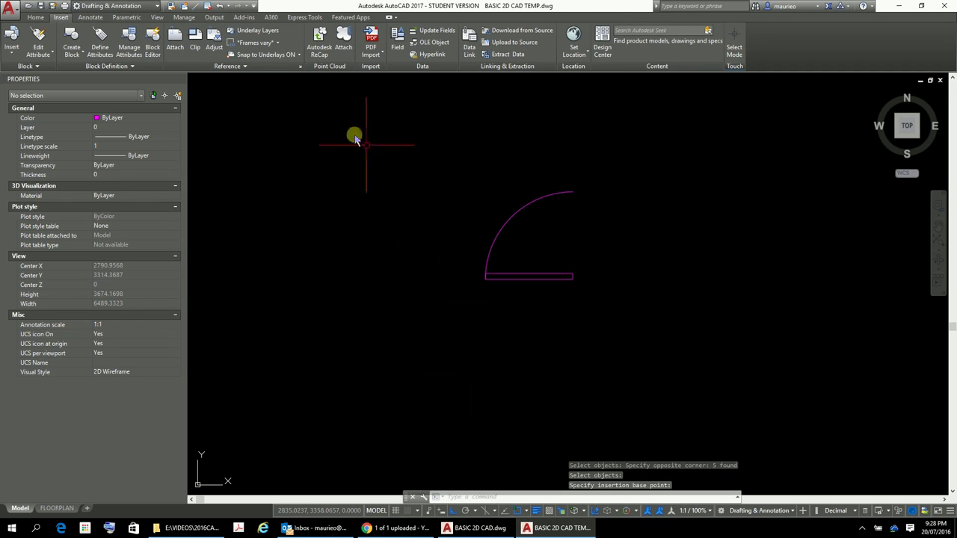
Step: Restore the layers hidden by the layer isolation so the whole floor plan is shown around the door
left_click(36, 17)
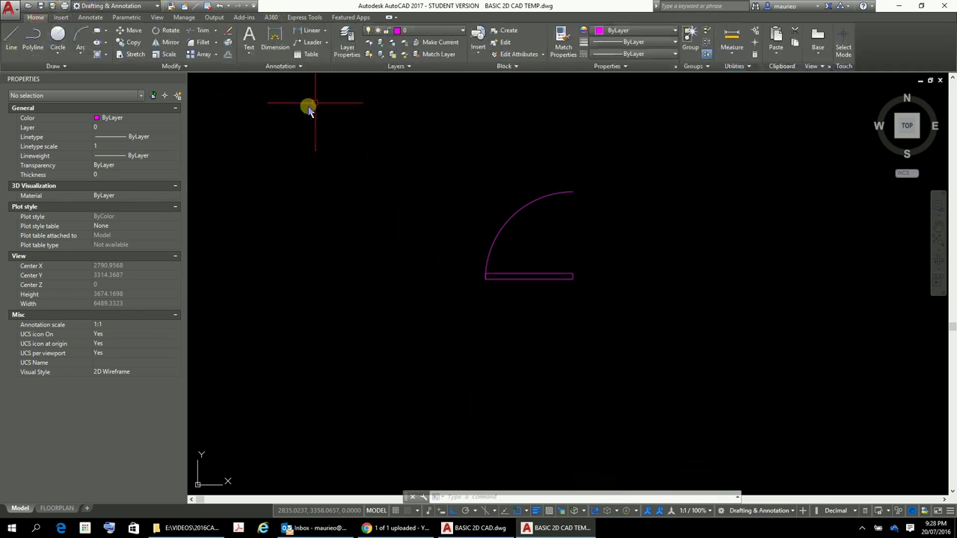
left_click(379, 57)
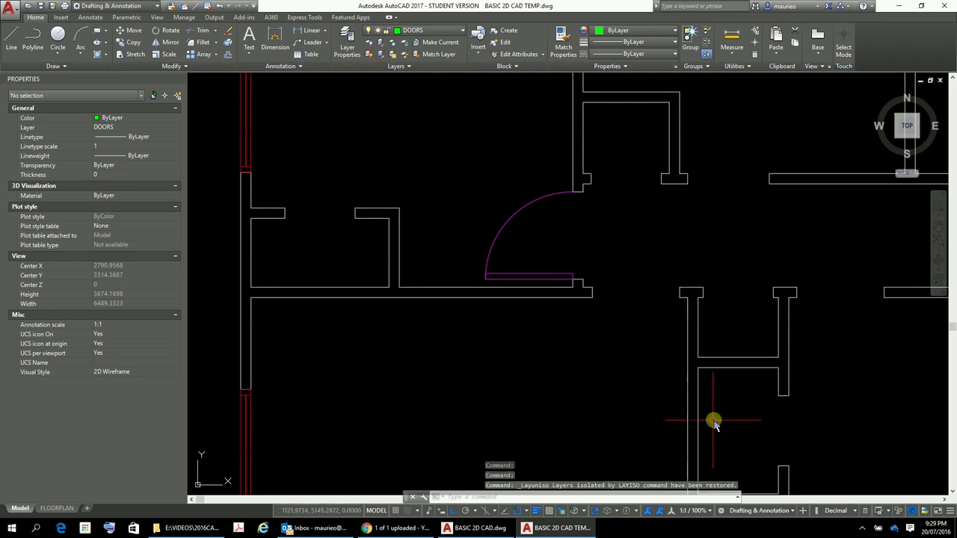
scroll(620, 391, "down", 5)
scroll(560, 284, "down", 1)
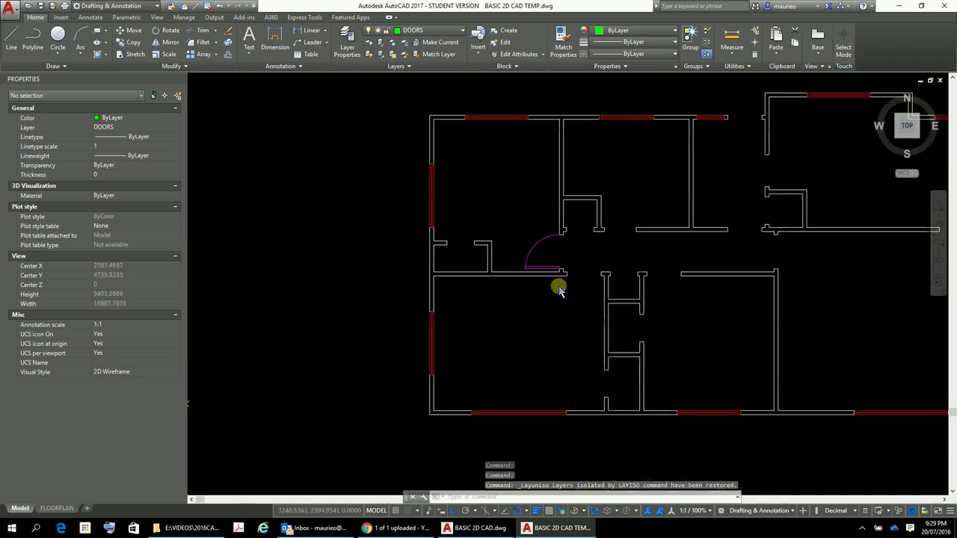
scroll(560, 287, "up", 5)
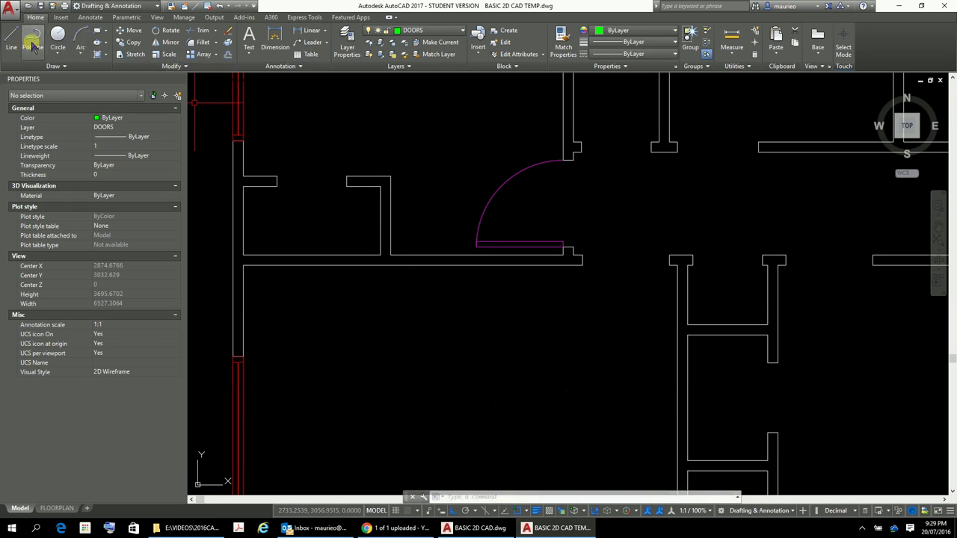
Step: Insert a DOOR 760 block at the lower right jamb corner of the wall opening next to the first door
left_click(61, 17)
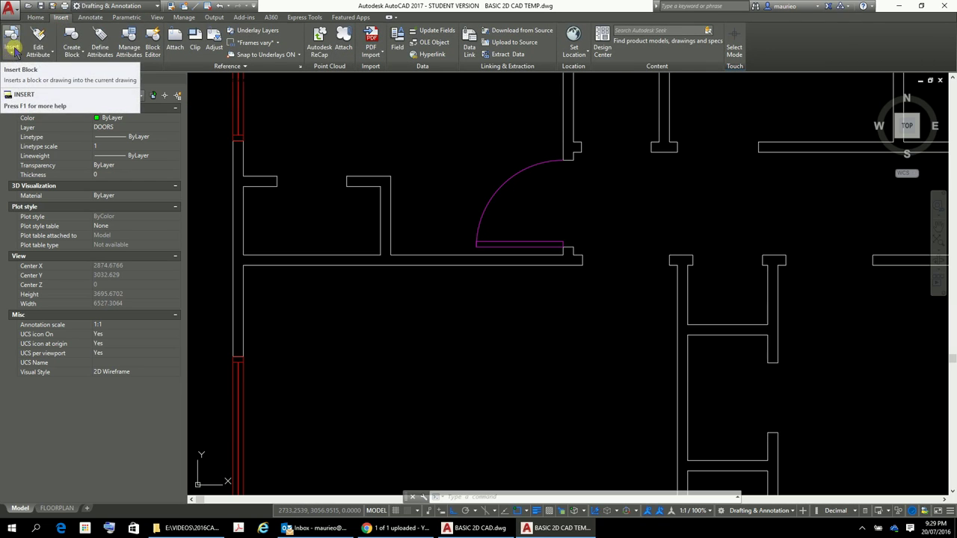
left_click(15, 54)
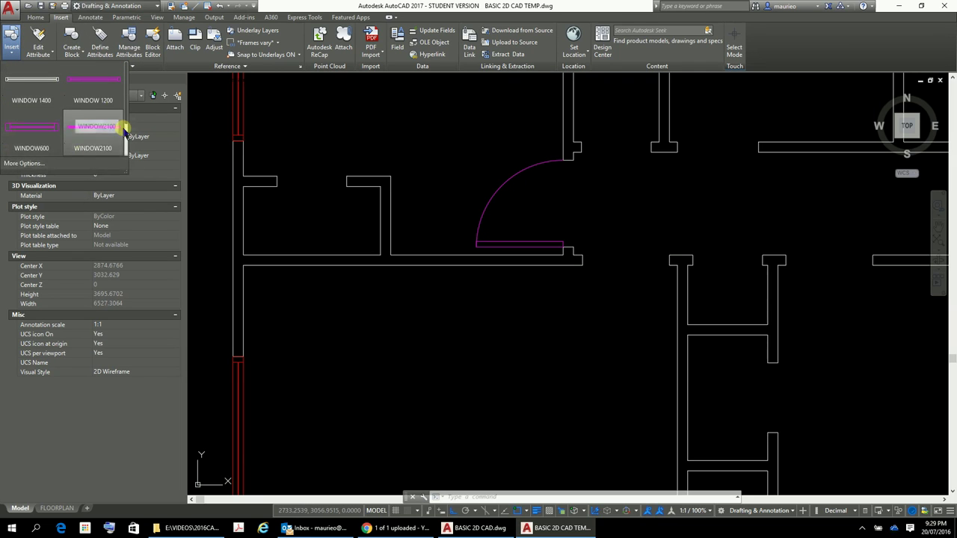
scroll(123, 123, "down", 1)
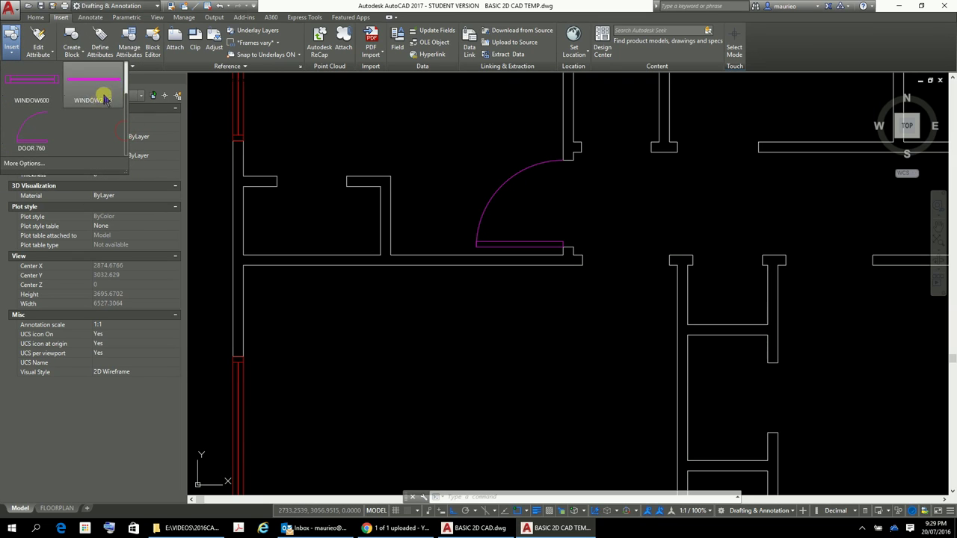
left_click(32, 128)
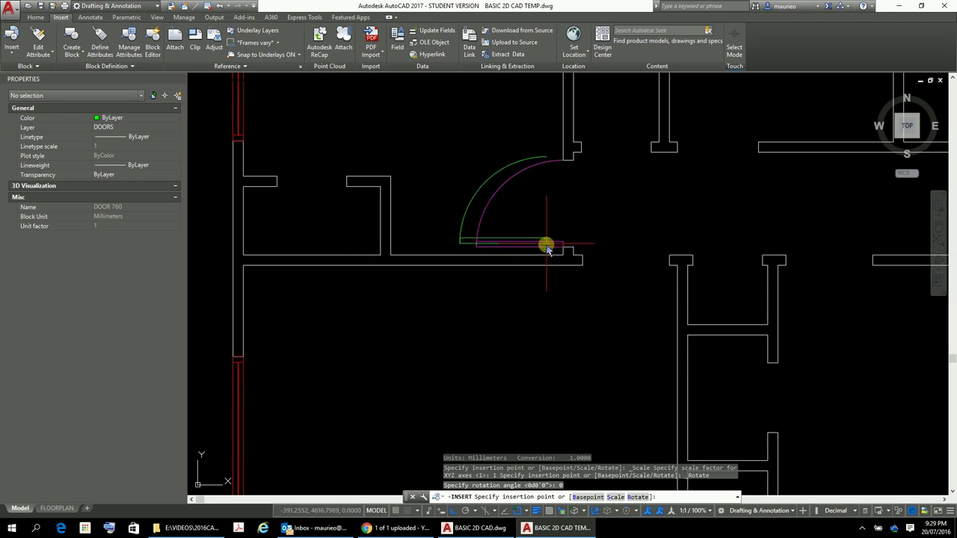
left_click(667, 271)
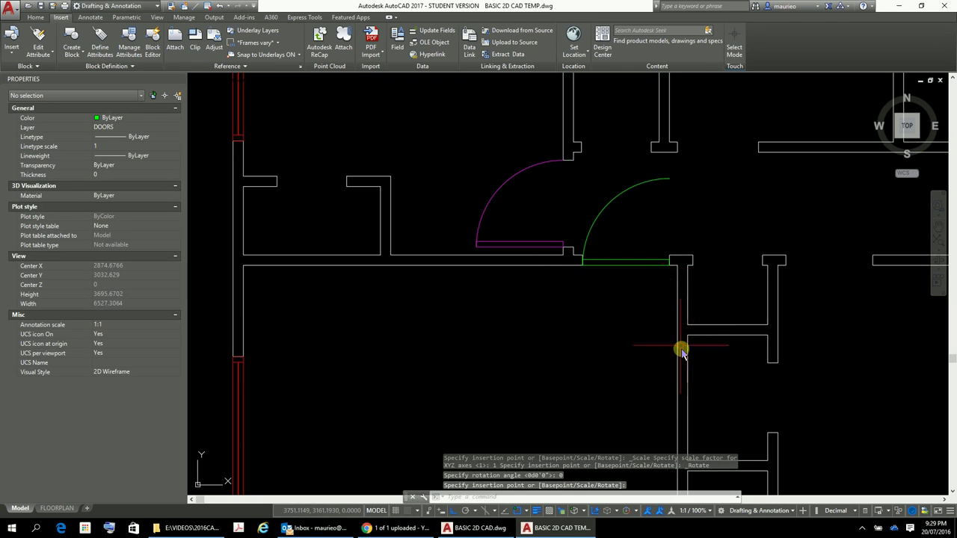
Step: Rotate the inserted door 90° counterclockwise about its hinge corner so it swings into the room below
left_click(629, 263)
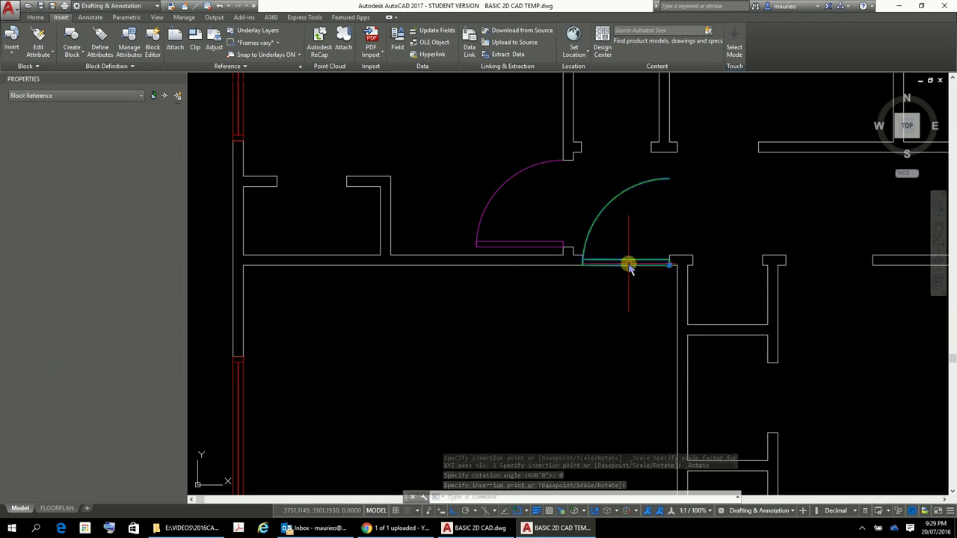
right_click(634, 302)
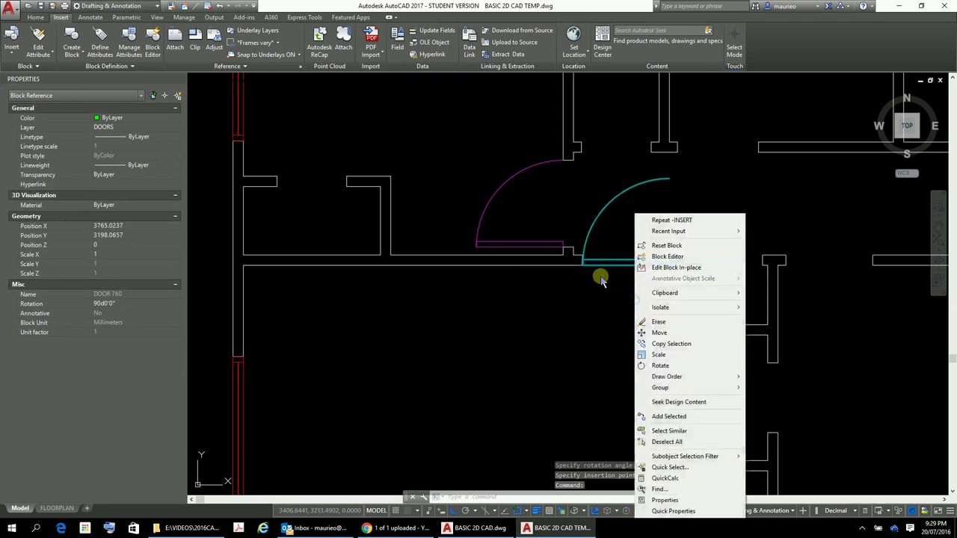
left_click(662, 366)
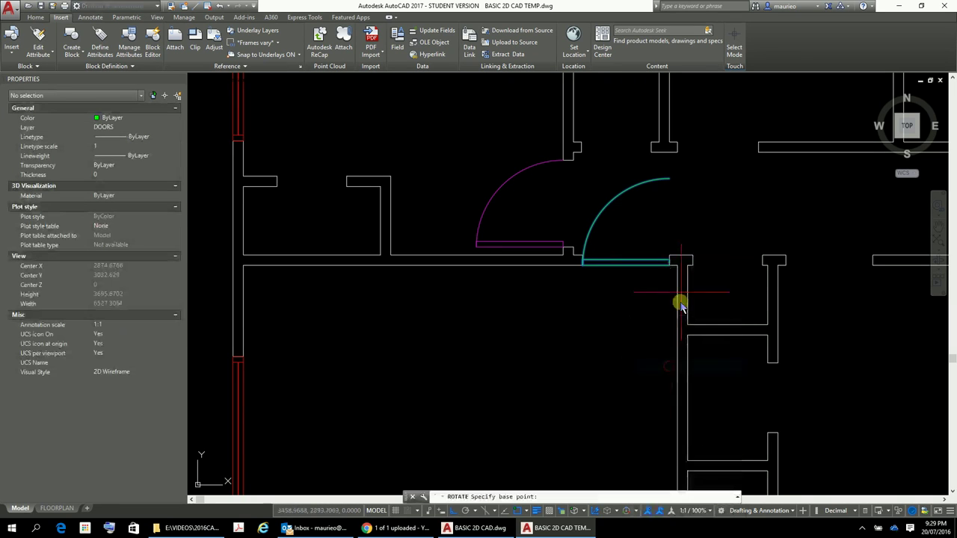
left_click(667, 266)
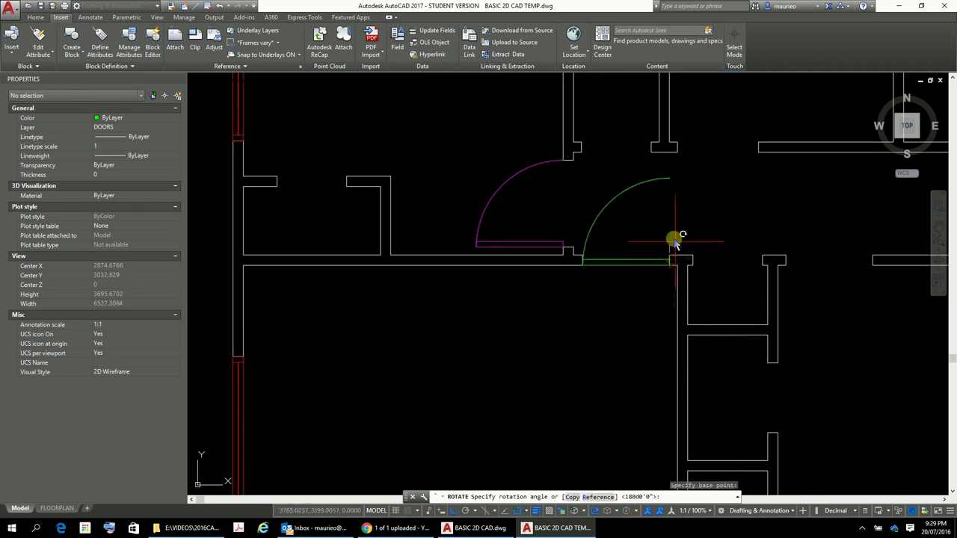
left_click(606, 297)
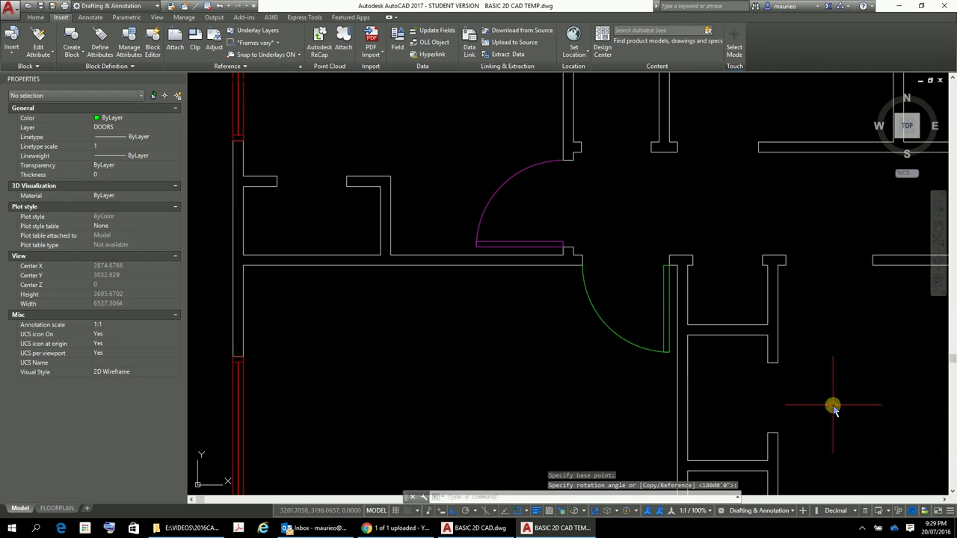
key("Escape")
key("Escape")
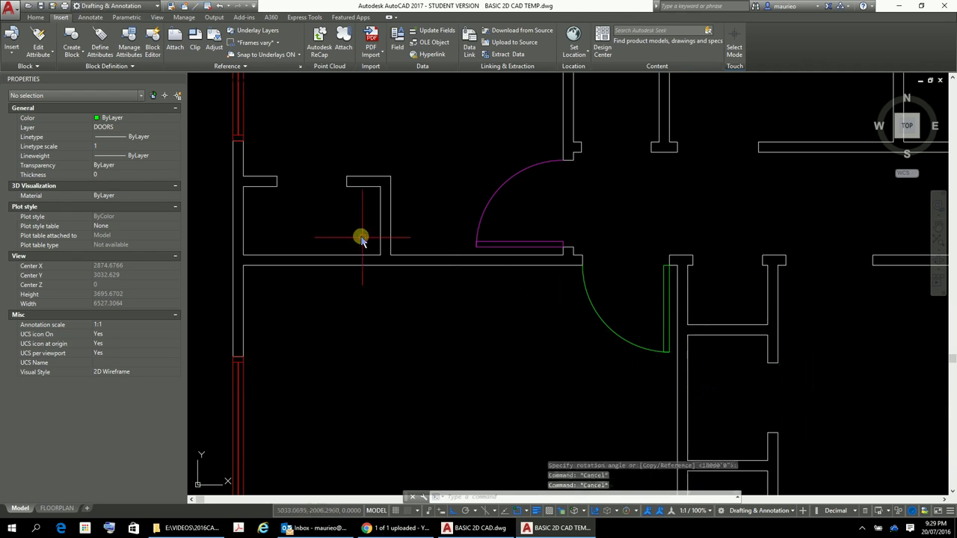
Step: Move the original DOOR 760 block from layer 0 to the DOORS layer
left_click(520, 185)
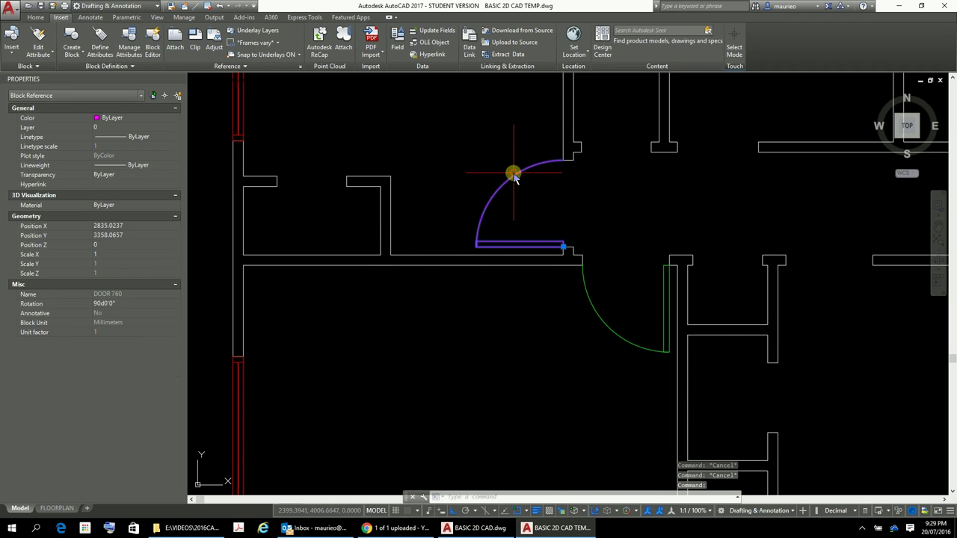
left_click(138, 128)
left_click(177, 127)
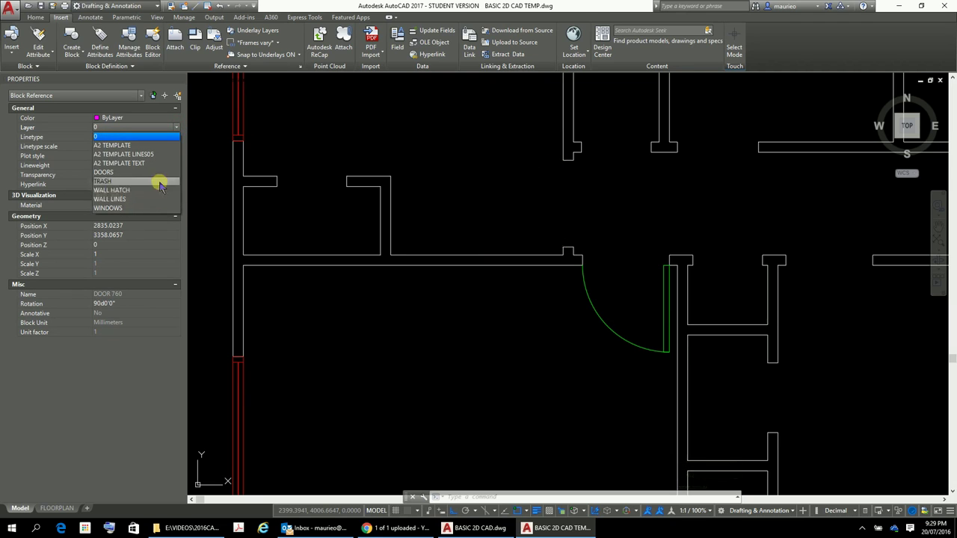
left_click(114, 172)
key("Escape")
key("Escape")
key("Escape")
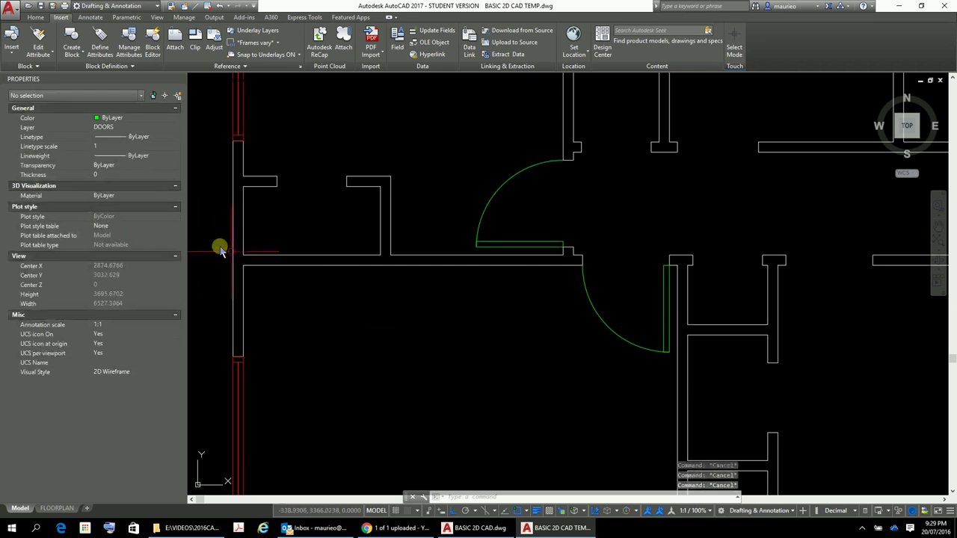
Step: Insert a DOOR 760 block at the lower left jamb corner of the next opening along the hallway's lower wall
scroll(758, 346, "down", 4)
middle_click_drag(758, 346, 516, 288)
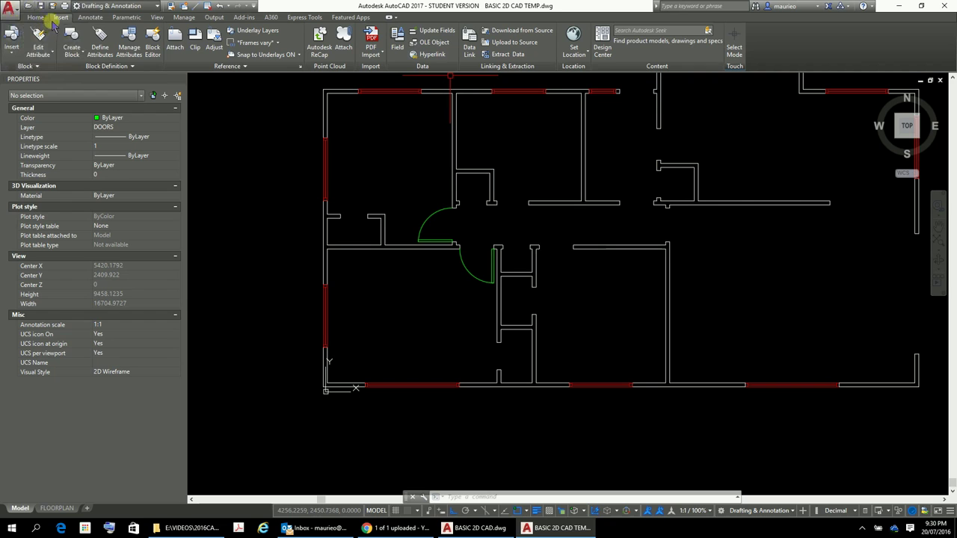
left_click(11, 42)
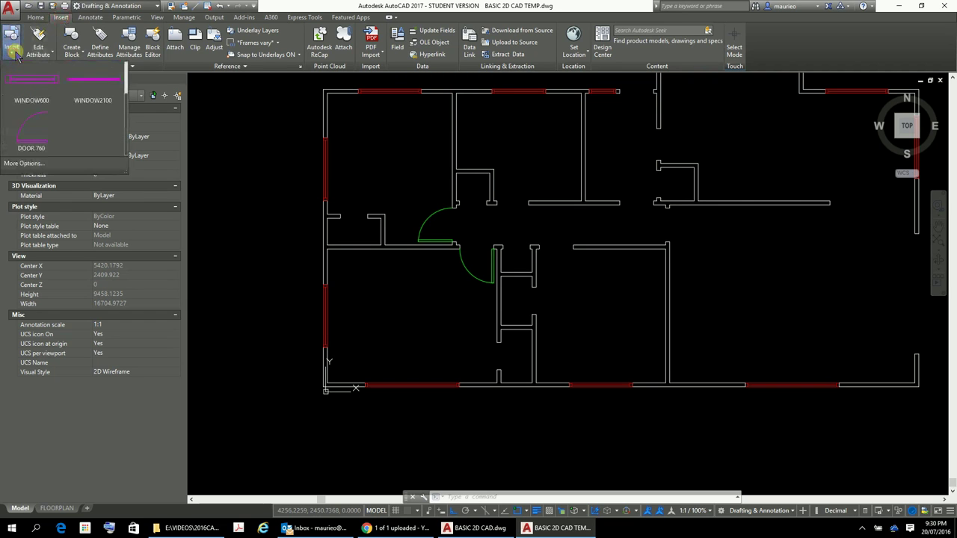
left_click(31, 133)
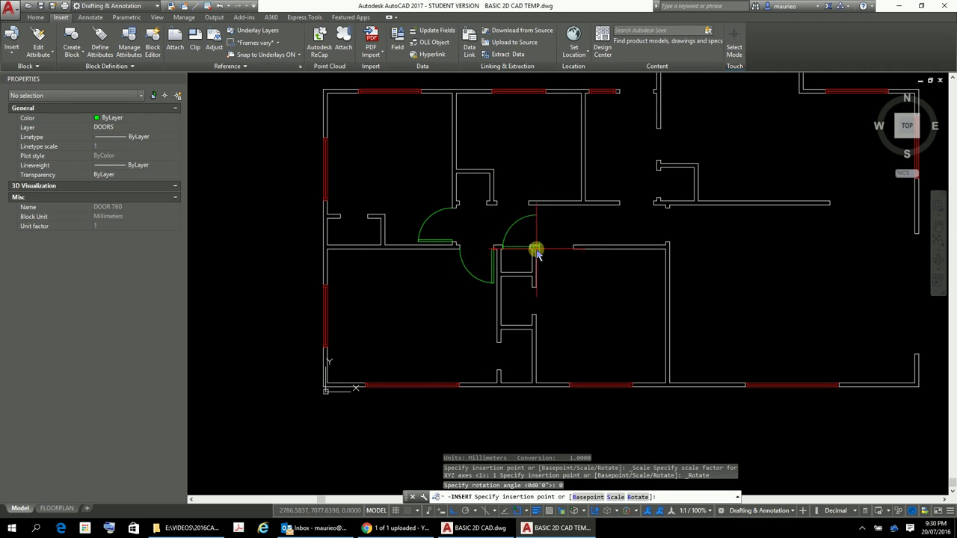
scroll(571, 272, "up", 3)
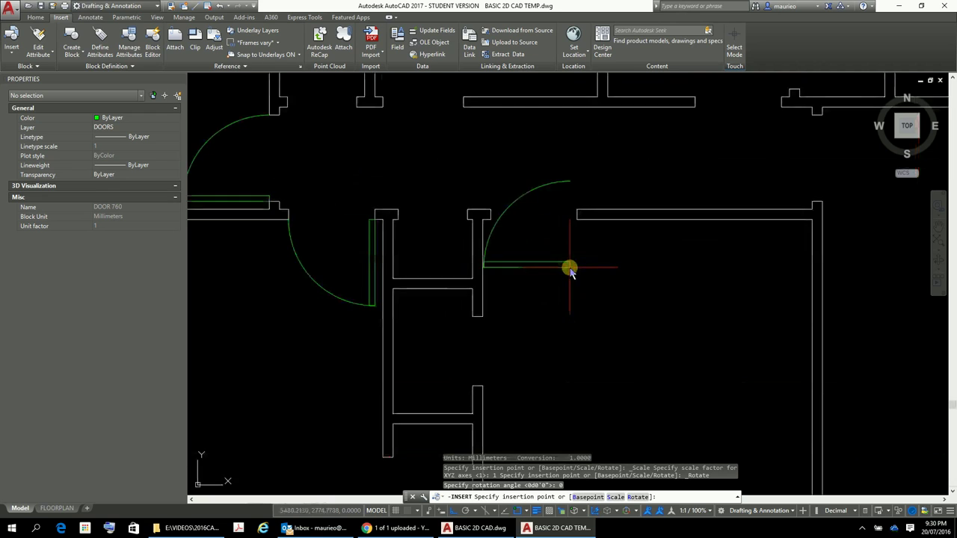
left_click(488, 222)
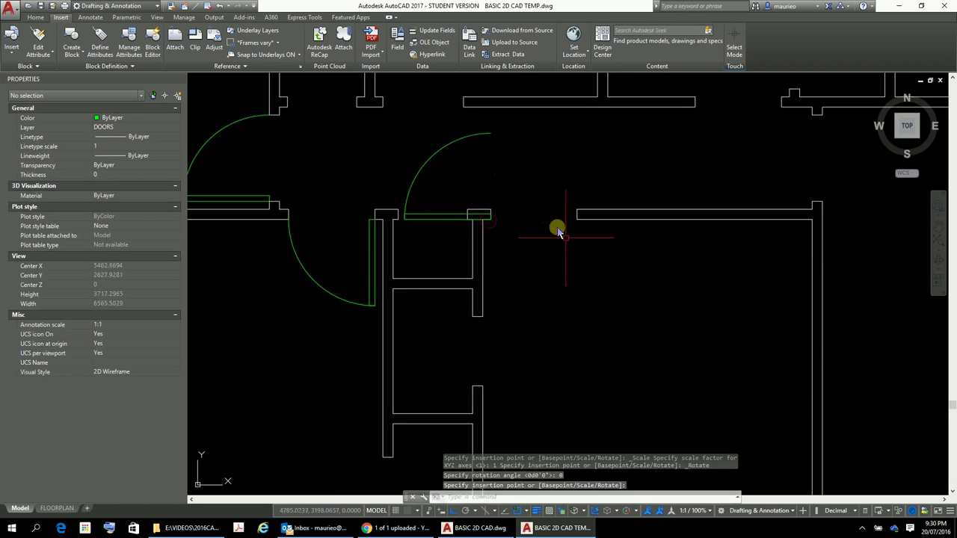
Step: Rotate the newly inserted door 90° clockwise about its hinge corner so it spans the wall opening
left_click(449, 226)
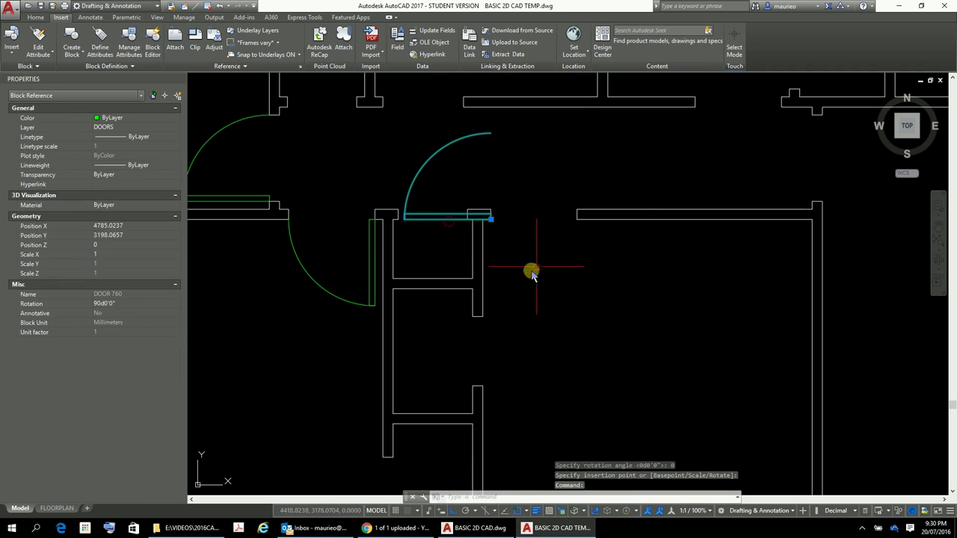
right_click(537, 267)
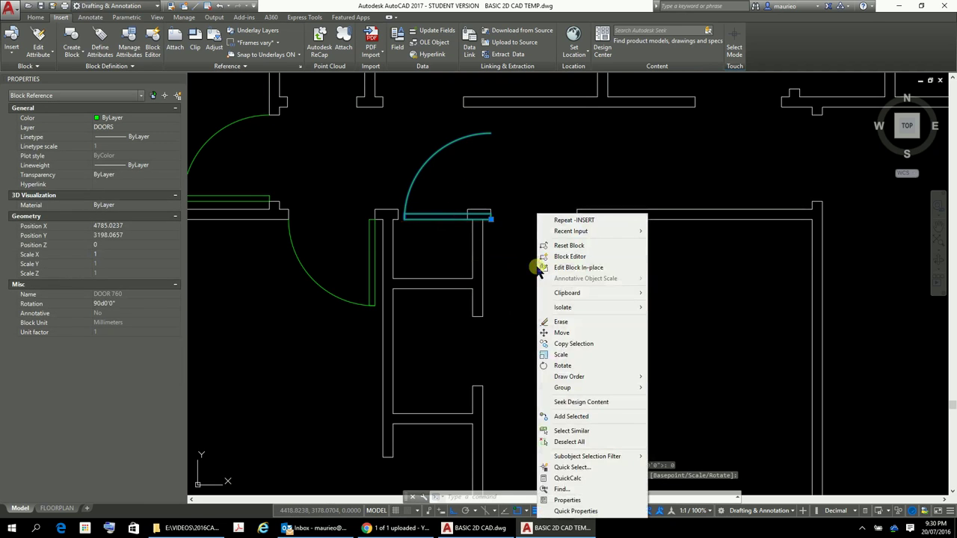
left_click(569, 366)
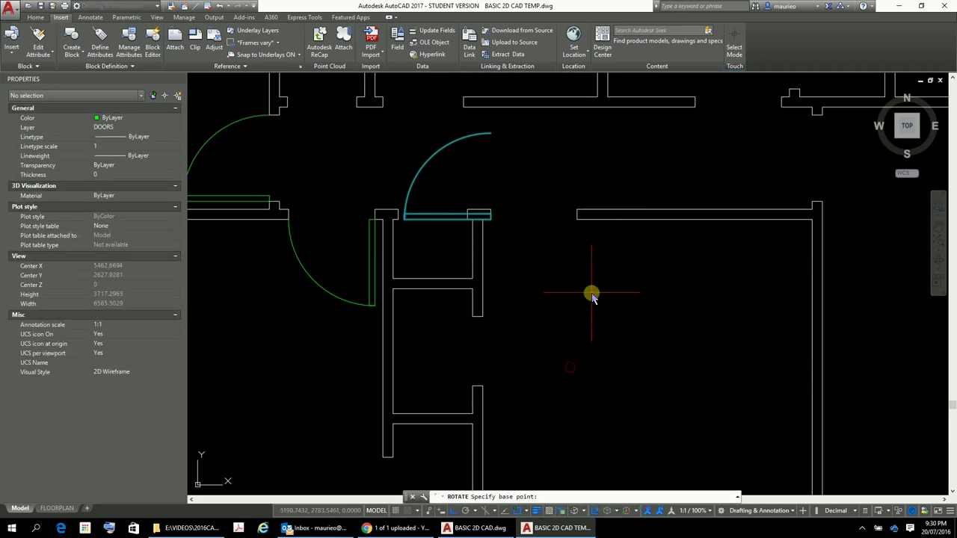
left_click(490, 223)
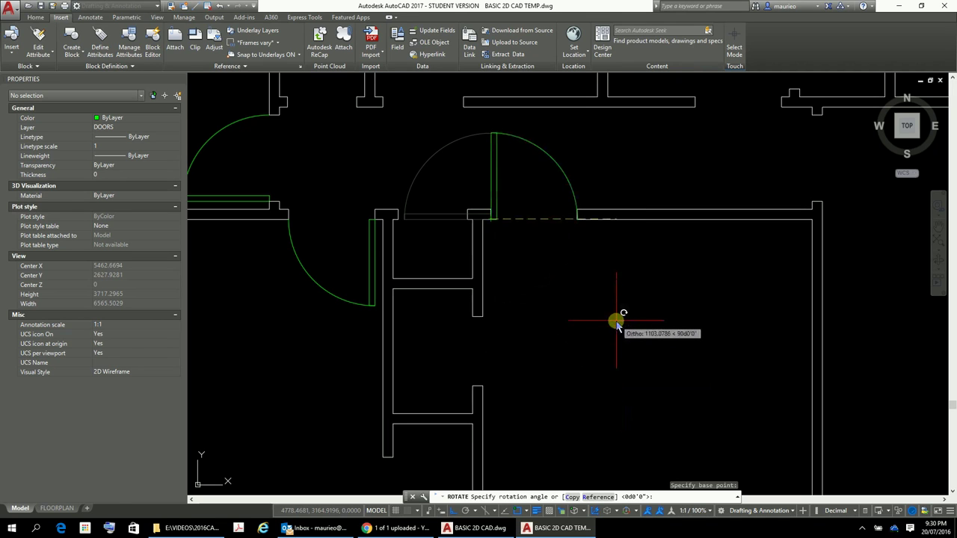
left_click(616, 321)
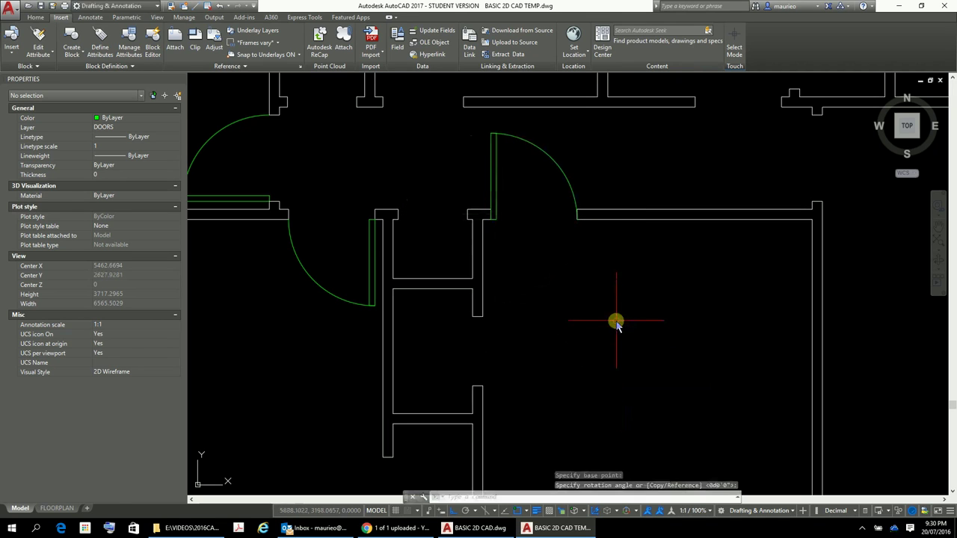
Step: Mirror the rotated door across the opening's lower wall line, erasing the source, so it swings into the room below
left_click(568, 185)
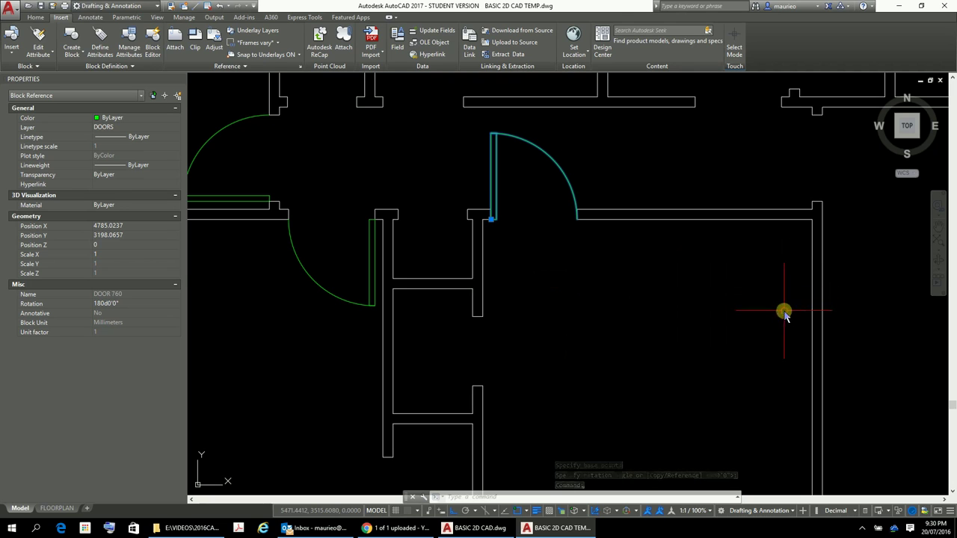
left_click(34, 18)
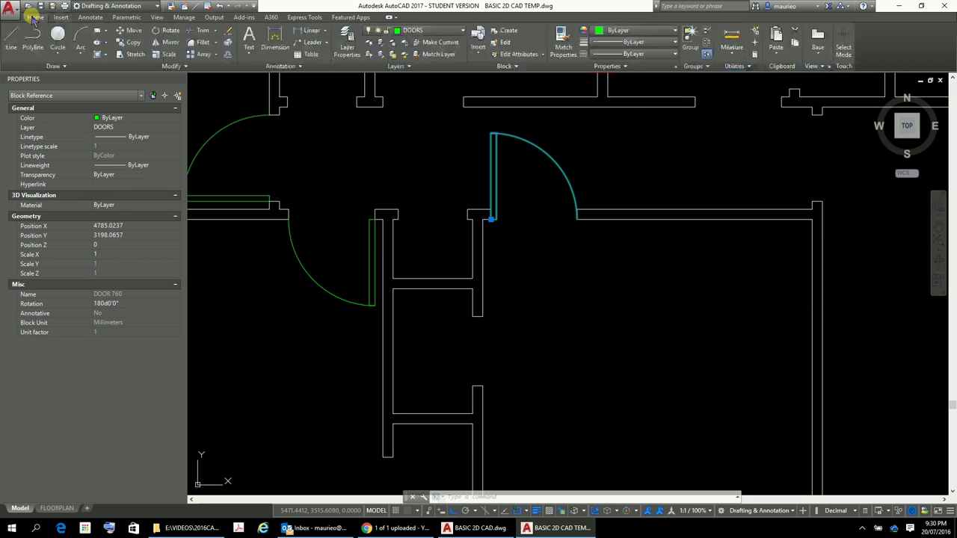
left_click(167, 44)
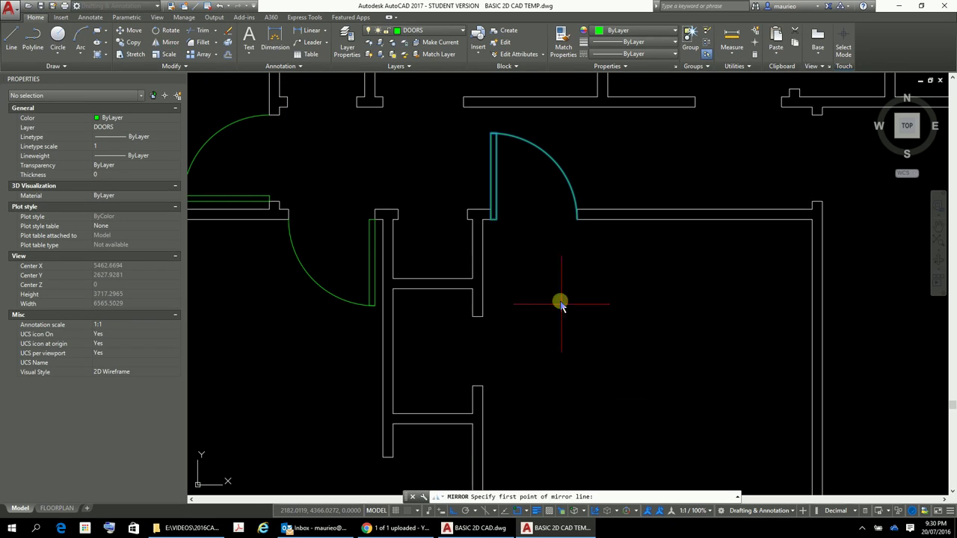
left_click(488, 223)
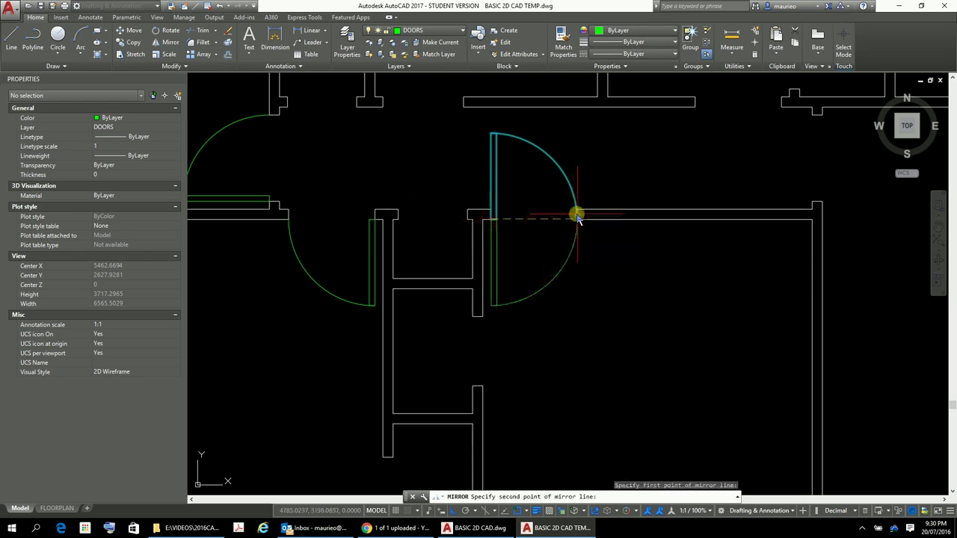
left_click(576, 220)
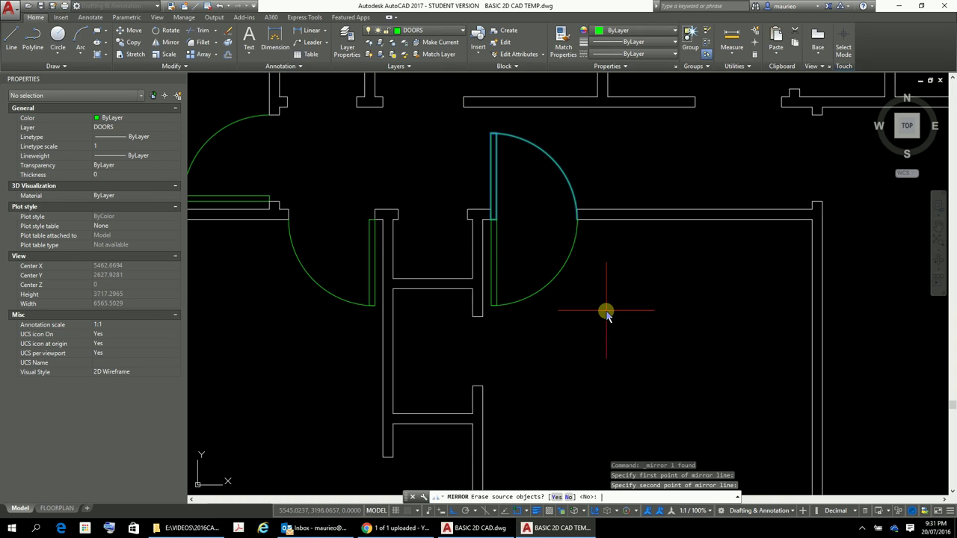
key("Return")
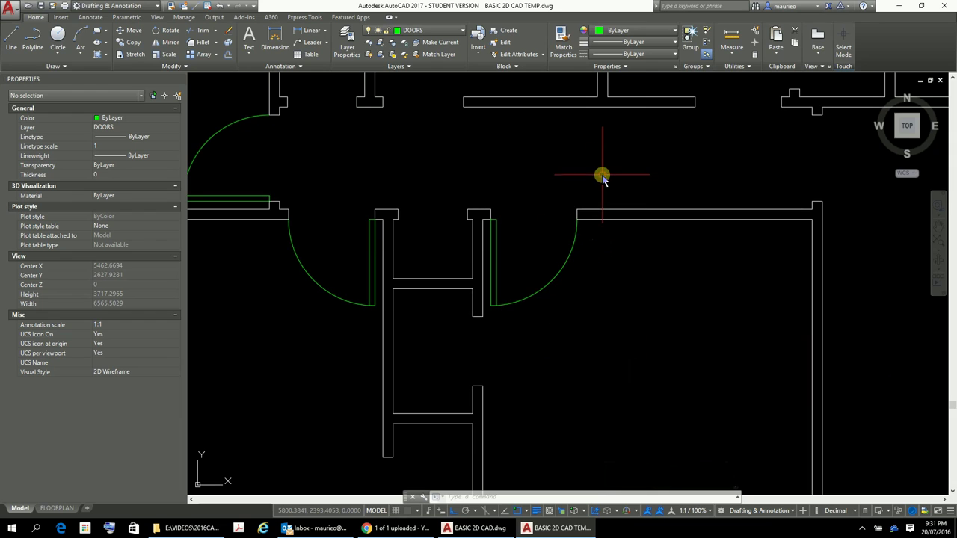
Step: Turn on the WALL HATCH layer to show the solid wall fill
scroll(605, 182, "down", 5)
scroll(552, 297, "up", 2)
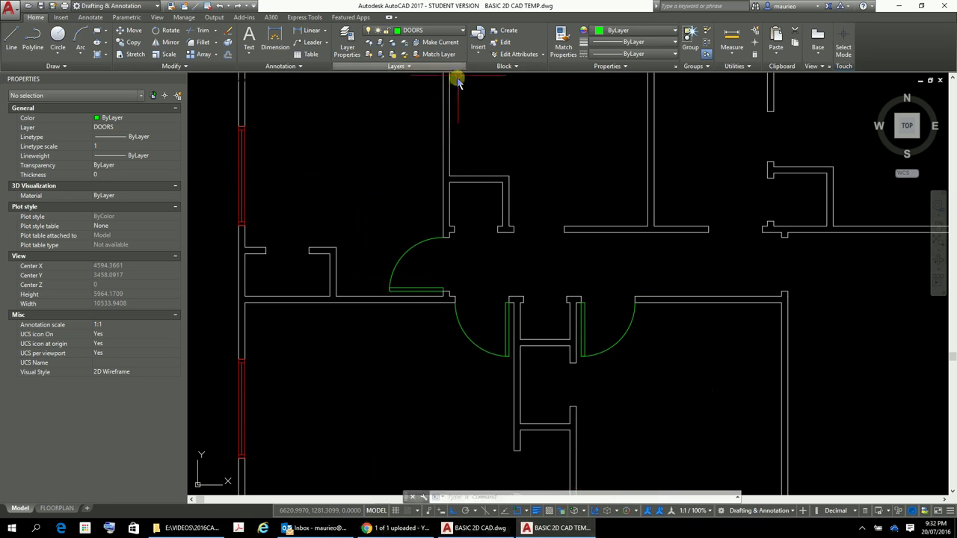
left_click(463, 32)
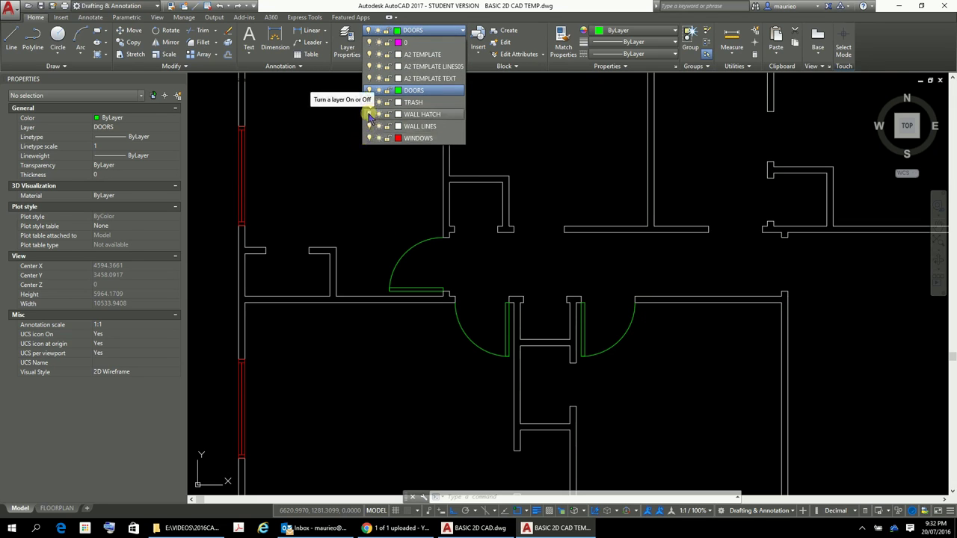
left_click(370, 114)
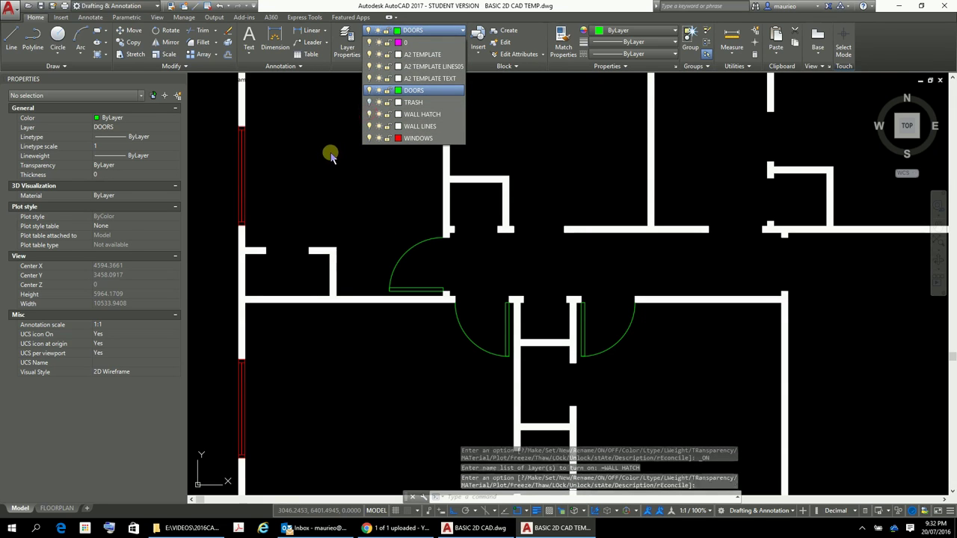
Step: Examine the hatched floor plan for the remaining door openings, including the wide opening in the right exterior wall
scroll(332, 155, "down", 4)
scroll(333, 155, "down", 4)
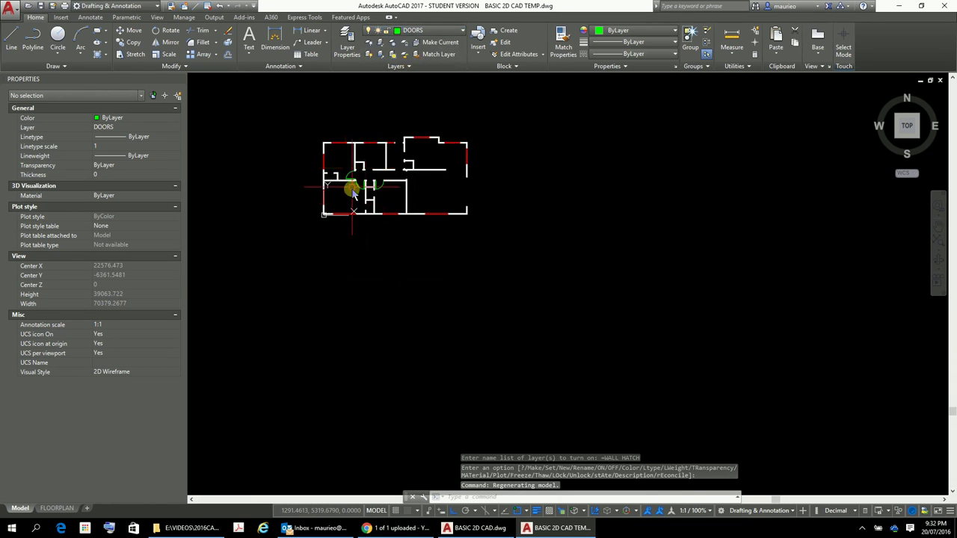
scroll(369, 161, "up", 6)
scroll(352, 187, "down", 2)
middle_click_drag(352, 188, 441, 292)
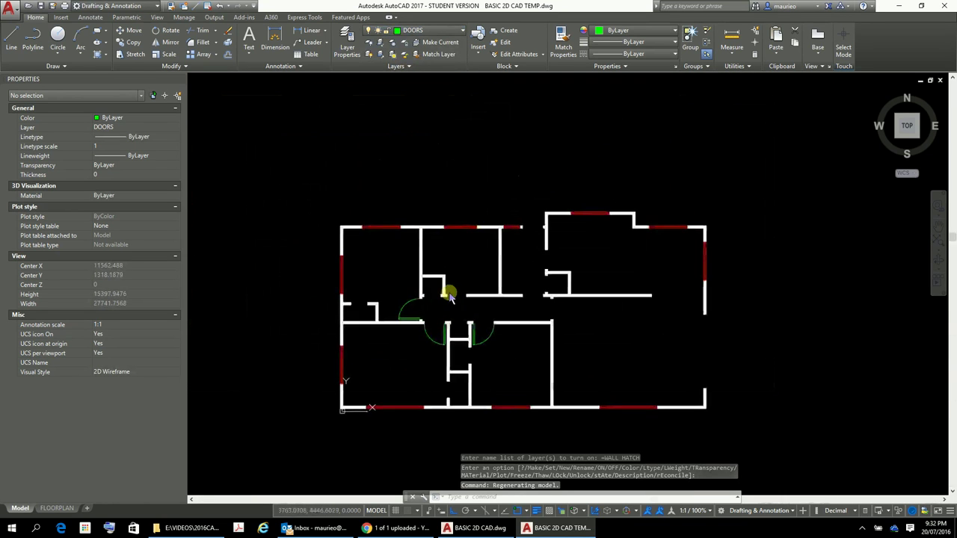
scroll(441, 292, "up", 4)
scroll(438, 284, "down", 3)
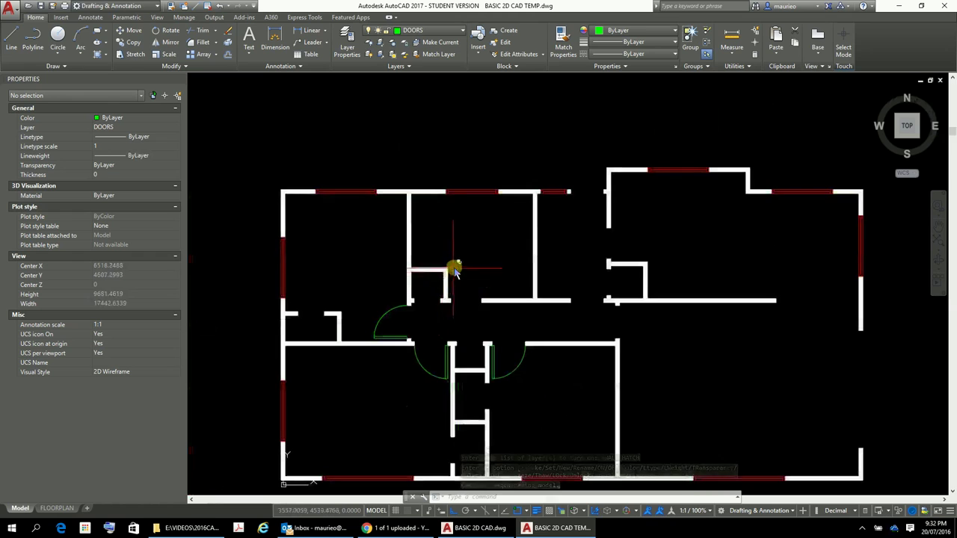
scroll(453, 271, "up", 4)
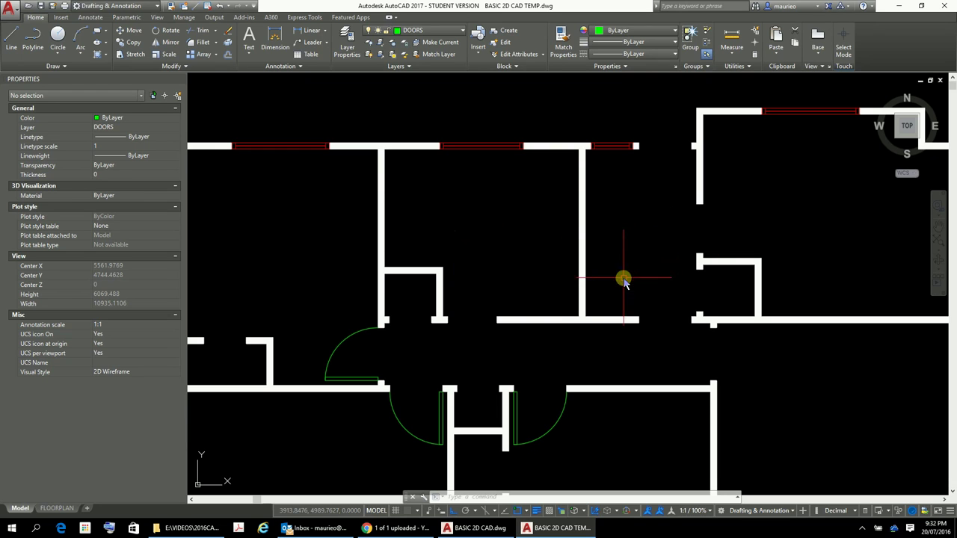
scroll(625, 281, "down", 5)
middle_click_drag(806, 377, 710, 384)
scroll(737, 389, "up", 8)
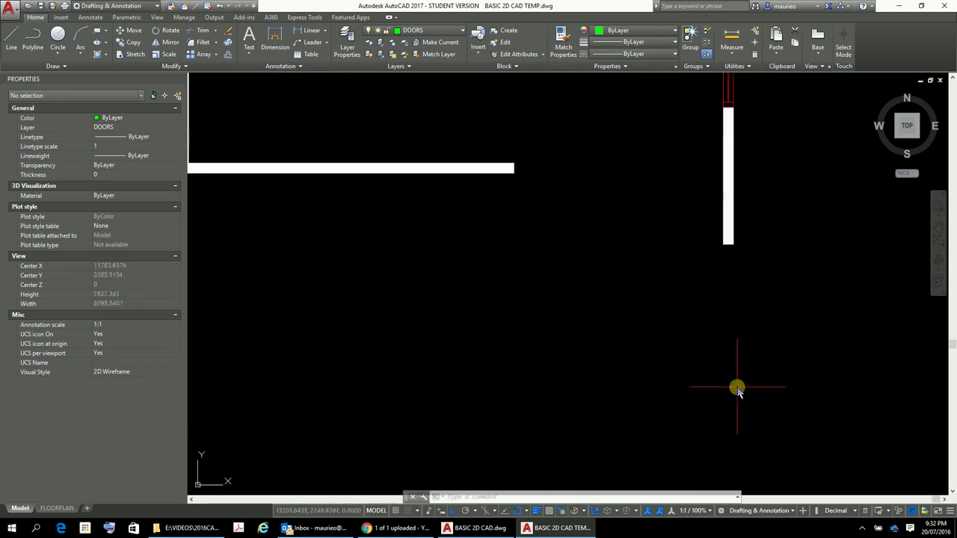
scroll(737, 389, "down", 5)
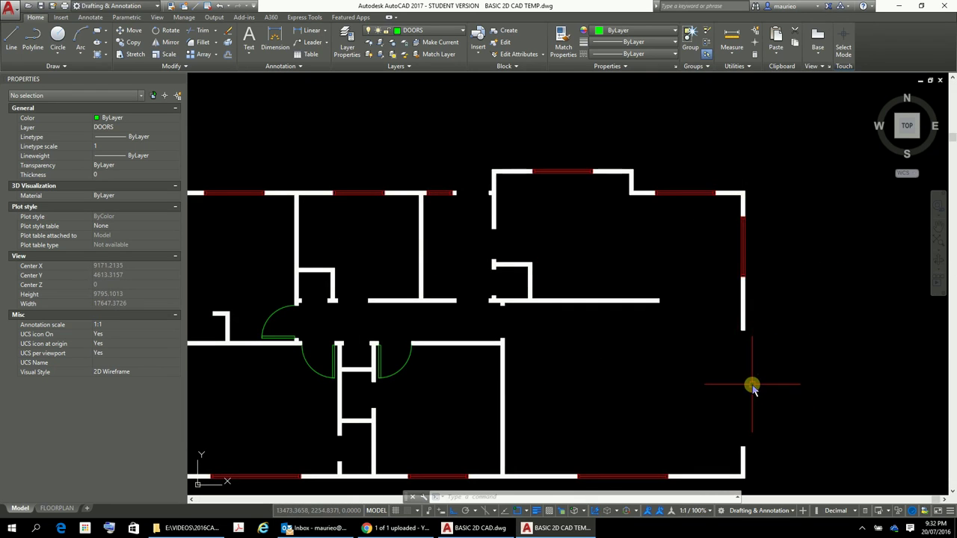